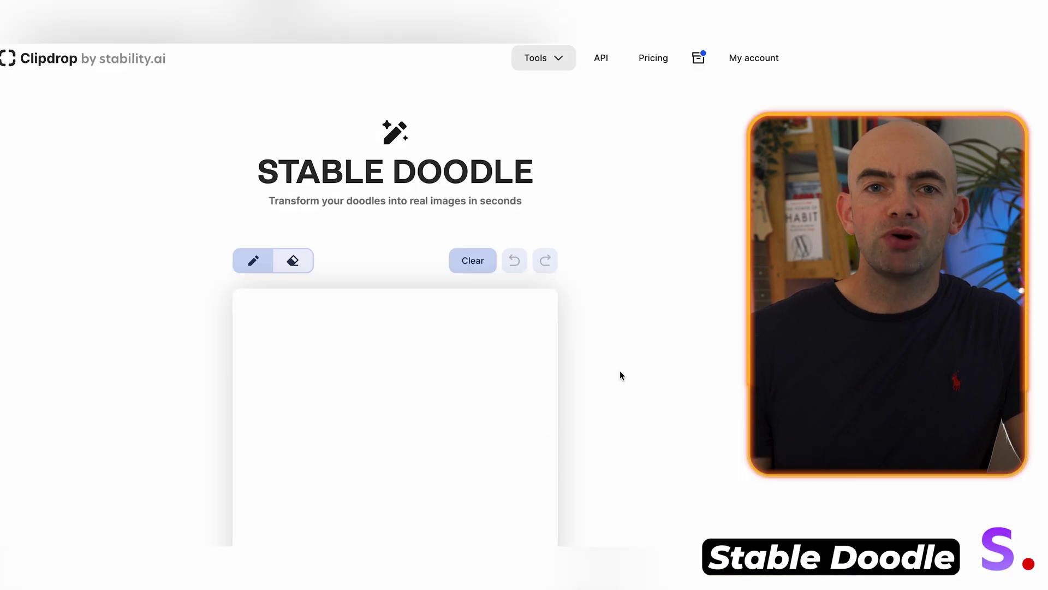
- Sketch a dog's head, ear and legs on the Stable Doodle canvas and write WOOF above it
scroll(620, 370, down, 1)
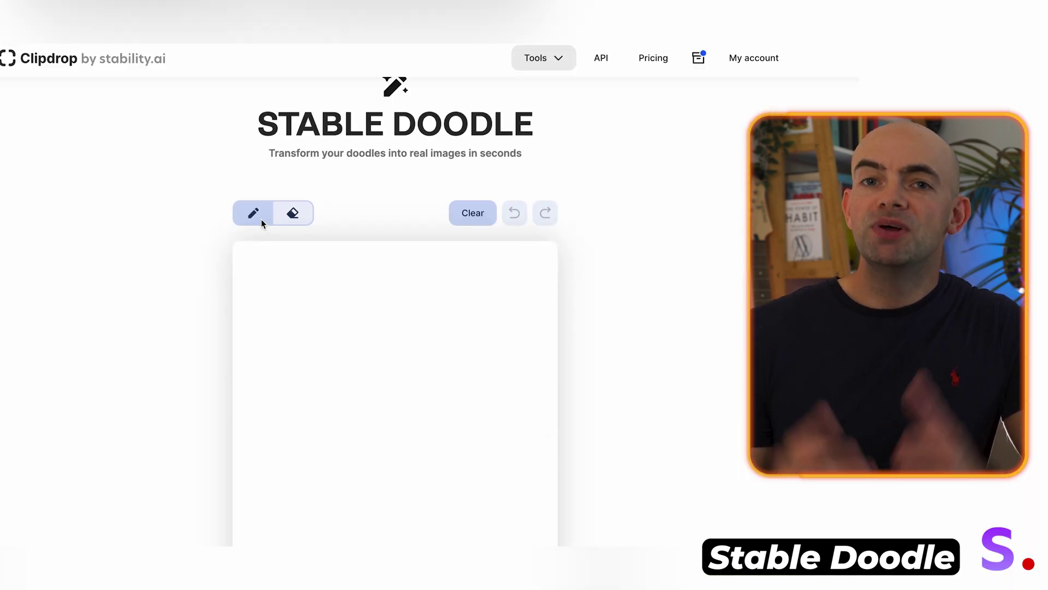
mouse_move(303, 342)
mouse_down()
mouse_move(289, 353)
mouse_move(323, 345)
mouse_move(304, 339)
mouse_up()
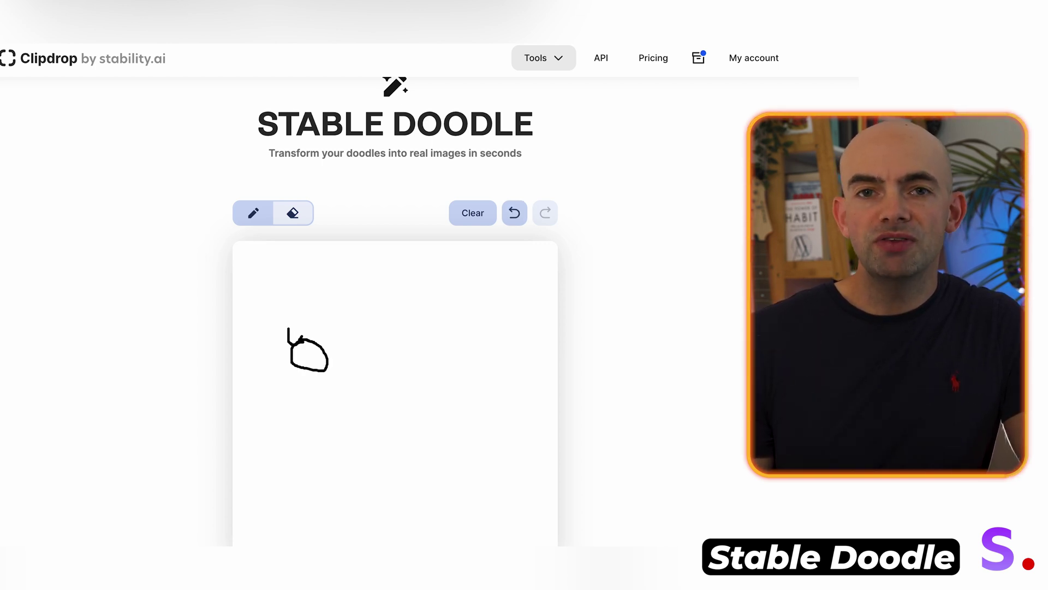
mouse_move(319, 329)
mouse_down()
mouse_move(322, 345)
mouse_move(416, 382)
mouse_up()
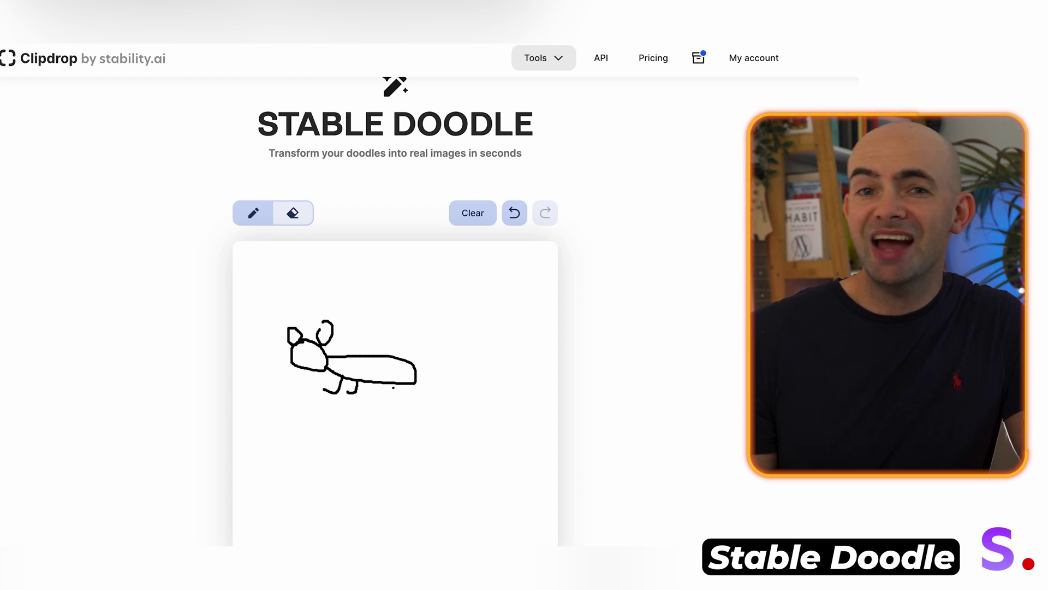
drag(404, 385, 404, 399)
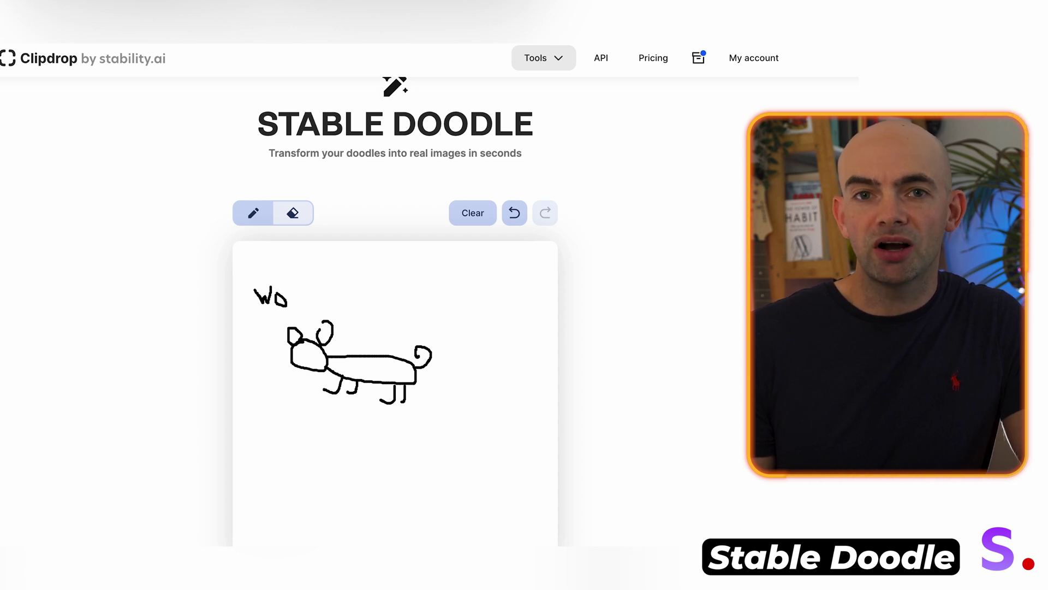
drag(292, 296, 309, 311)
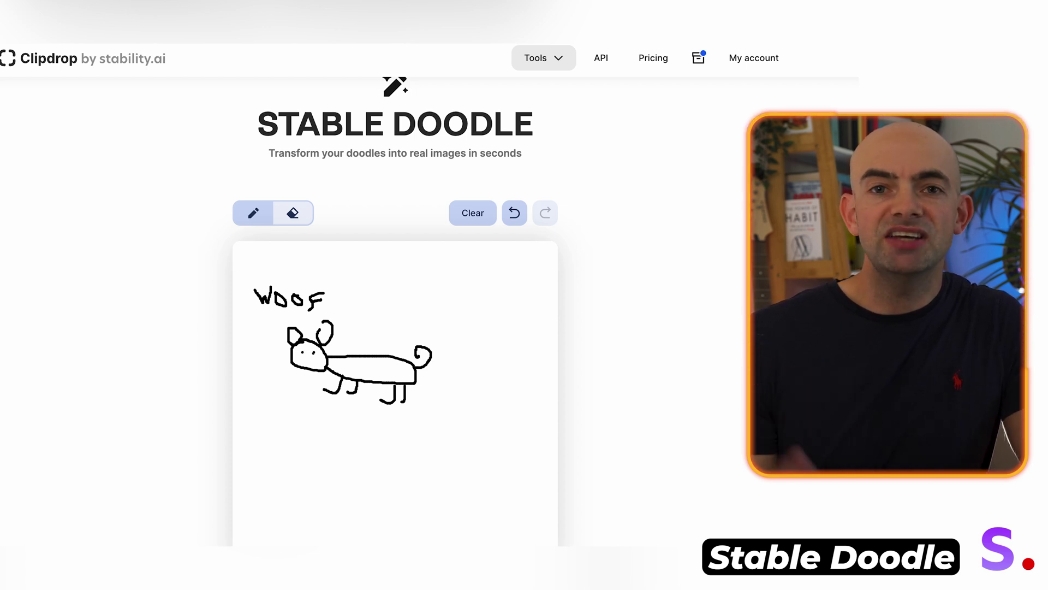
- Dot in the dog's eyes and enter the prompt 'A cockapoo' for the doodle
click(307, 351)
click(314, 351)
scroll(475, 361, down, 3)
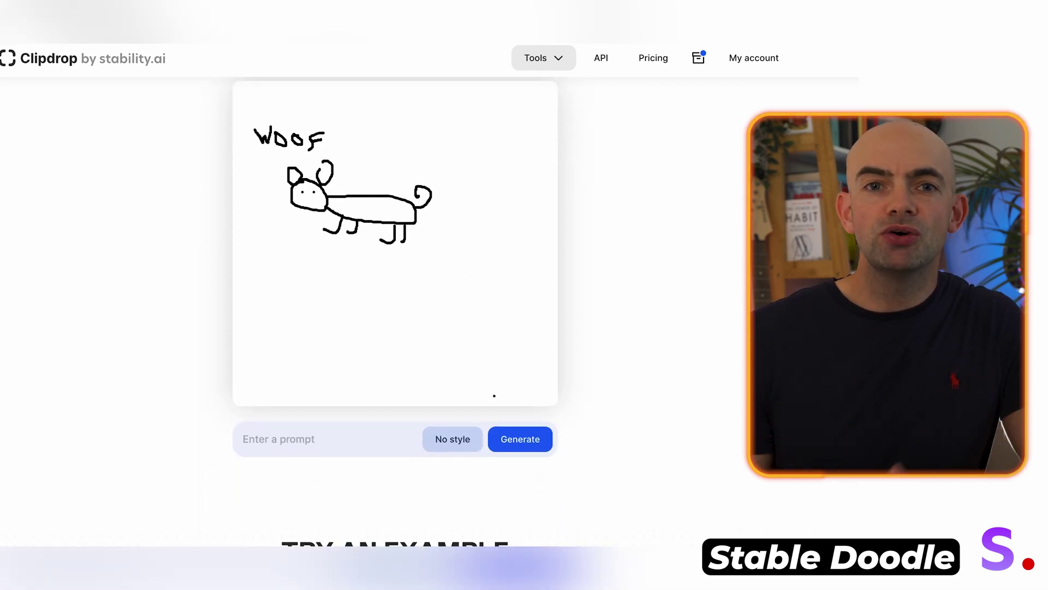
click(520, 446)
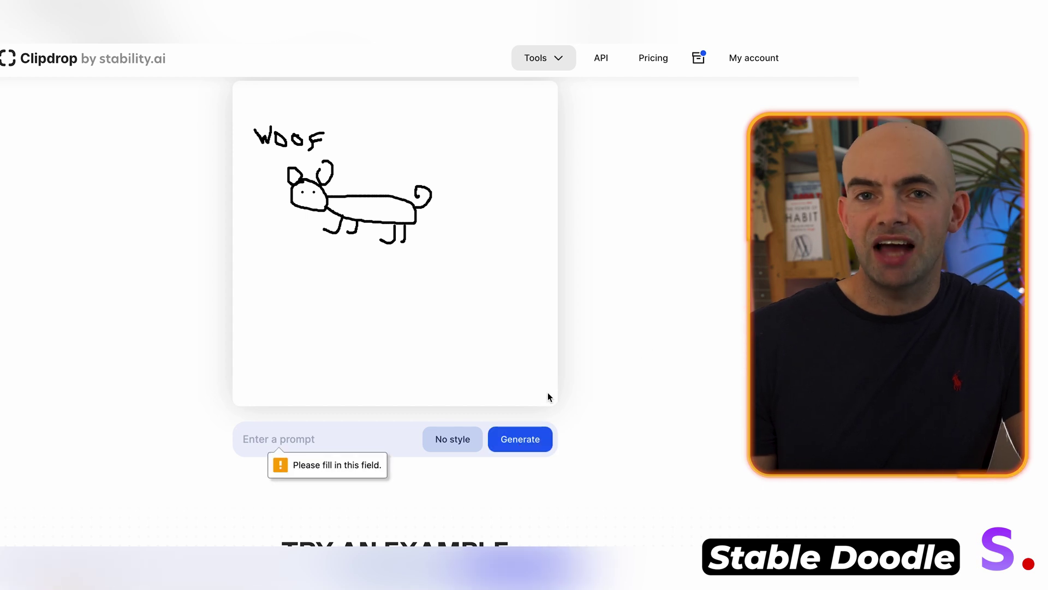
text(A)
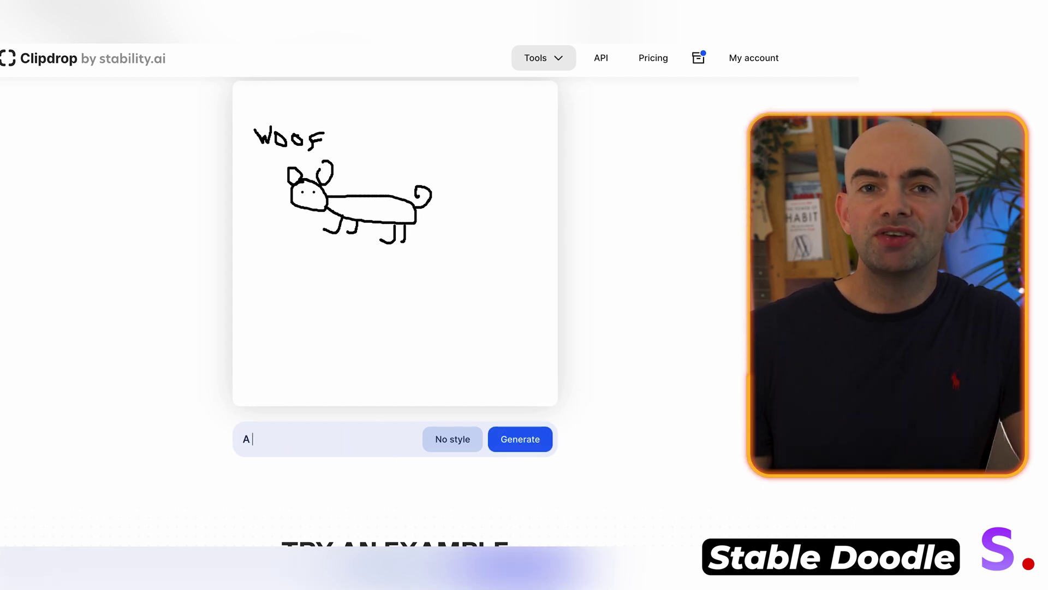
text( cockapoo)
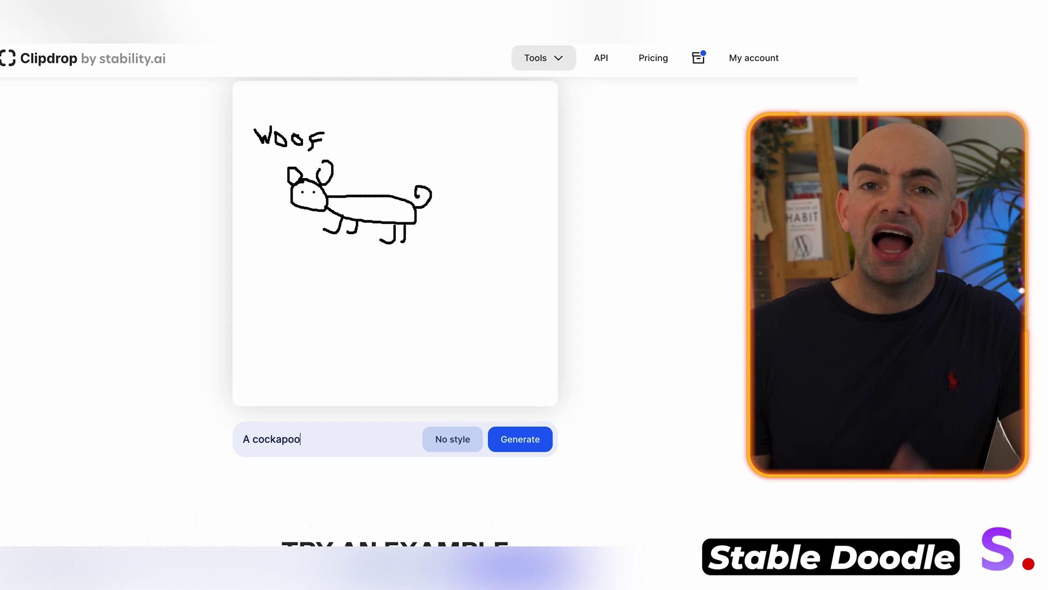
- Browse the carousel of available image styles
click(452, 439)
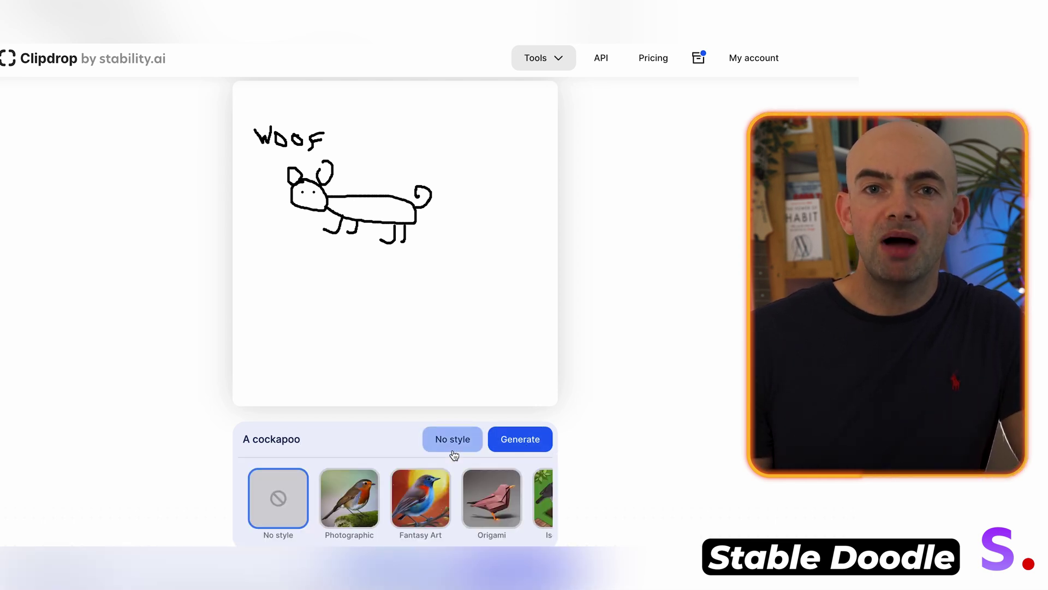
scroll(458, 409, down, 2)
scroll(369, 422, right, 1)
scroll(369, 422, right, 3)
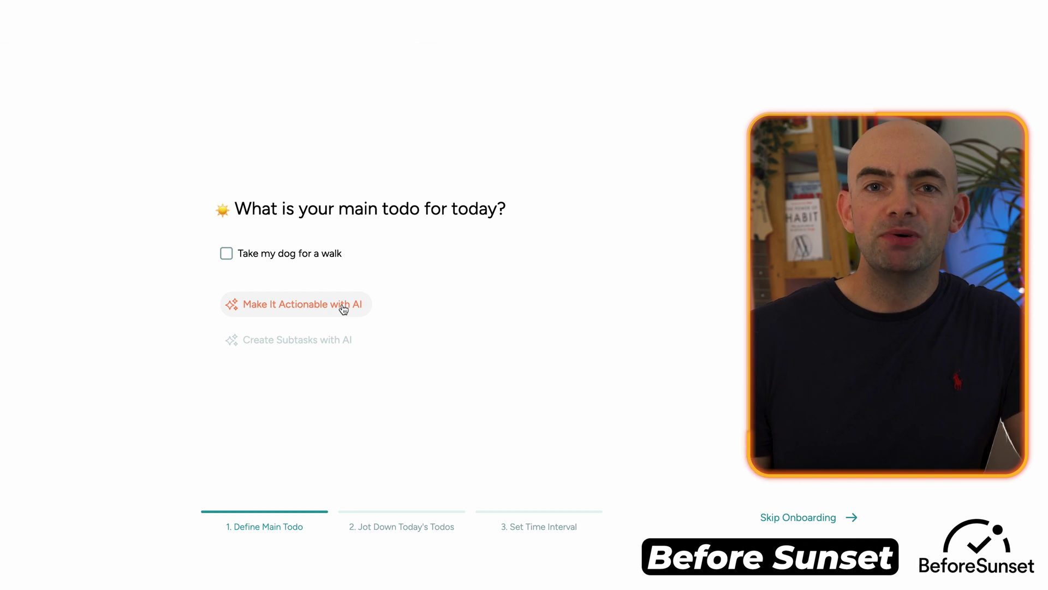
- Rephrase the main todo as 'Walk the dog.', generate AI subtasks, and tick three of them
click(344, 308)
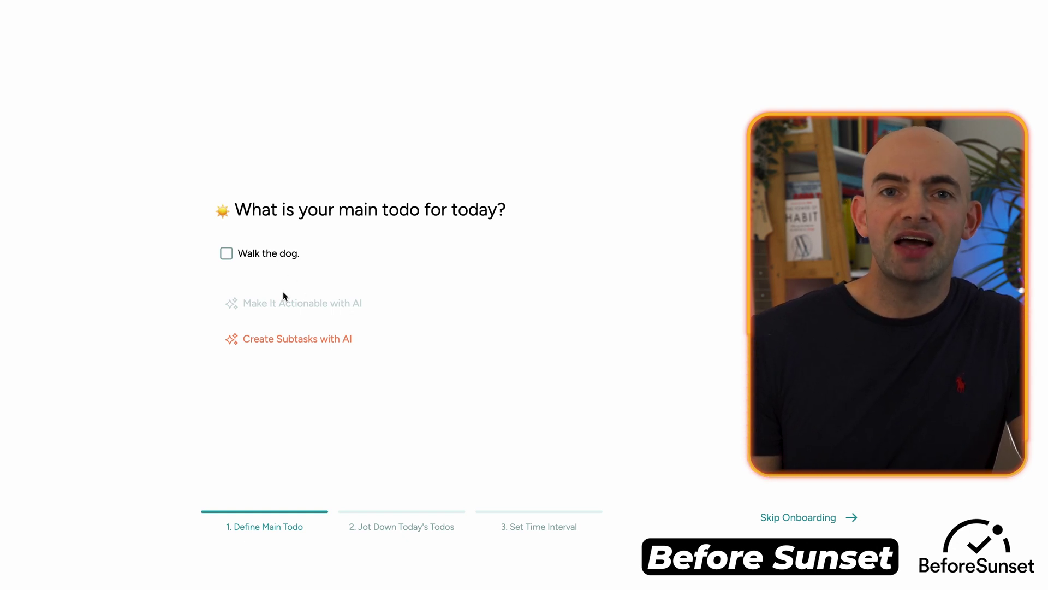
click(276, 342)
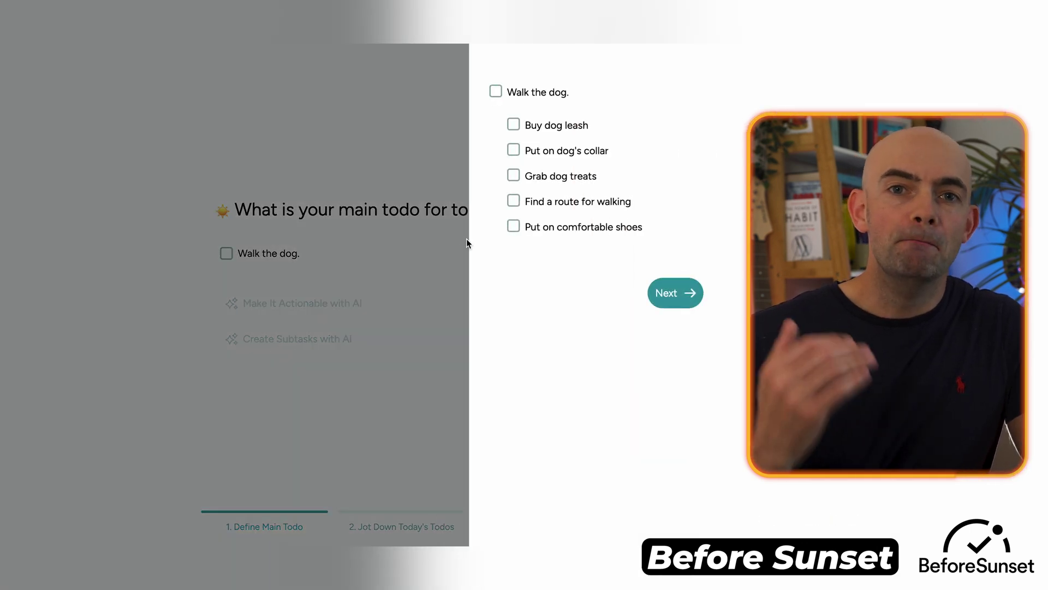
click(513, 150)
click(514, 176)
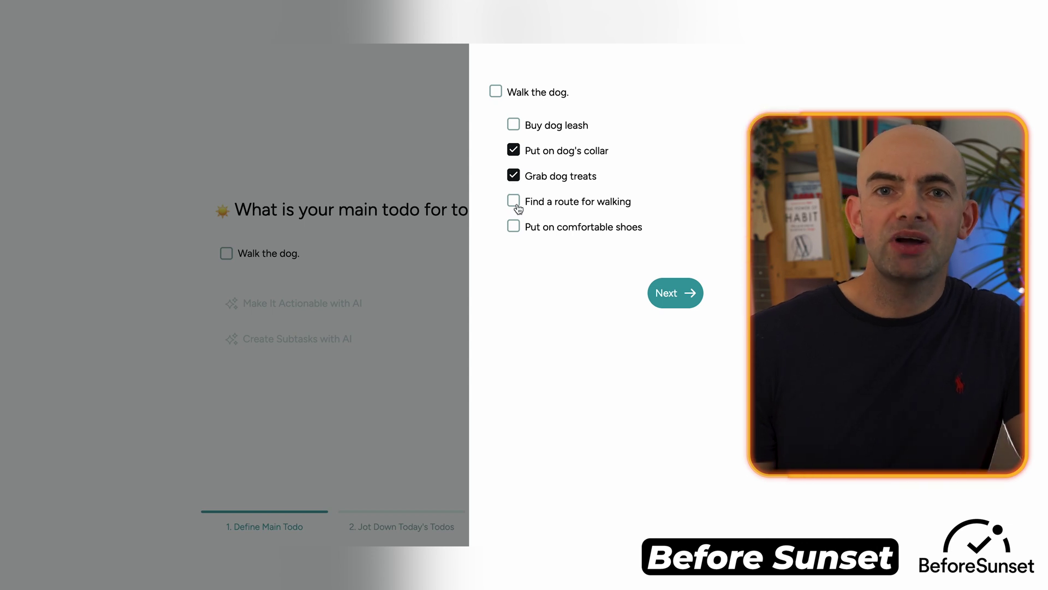
click(513, 227)
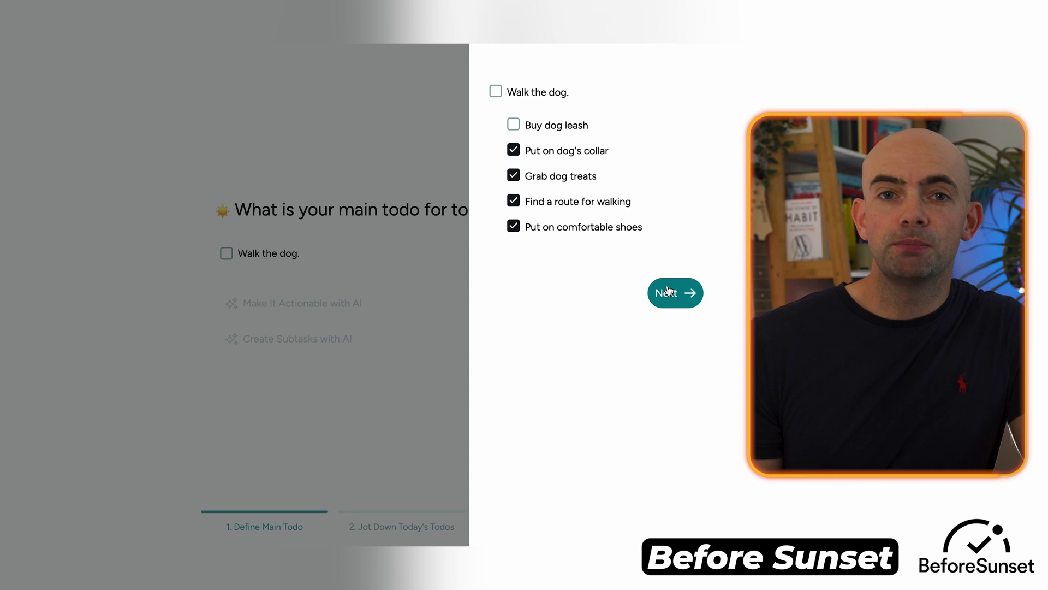
- Untick all four dog-walk subtasks and continue to the other-todos step
click(513, 150)
click(513, 175)
click(514, 201)
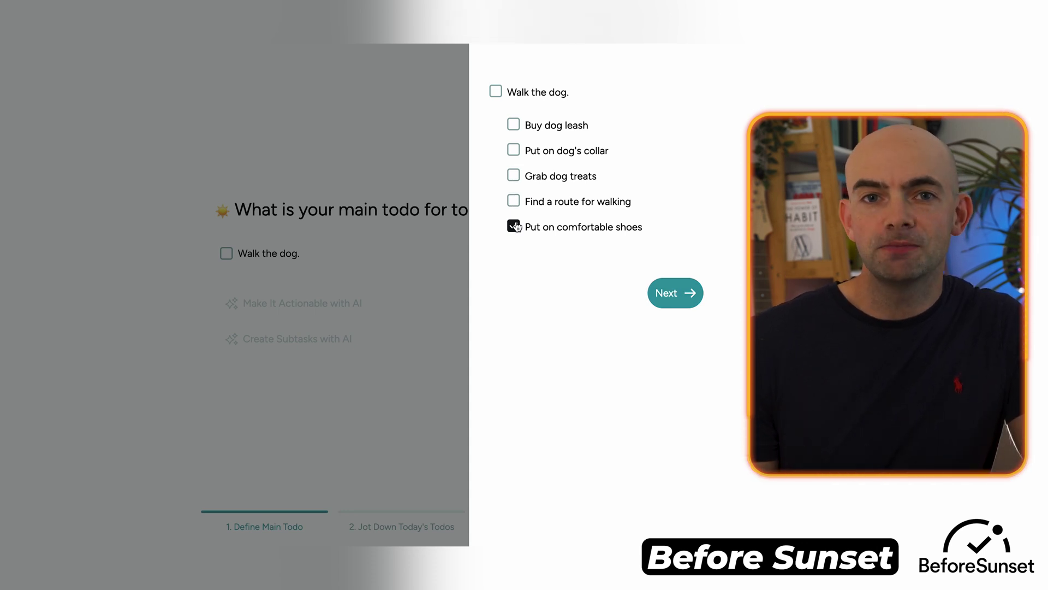
click(513, 228)
click(660, 293)
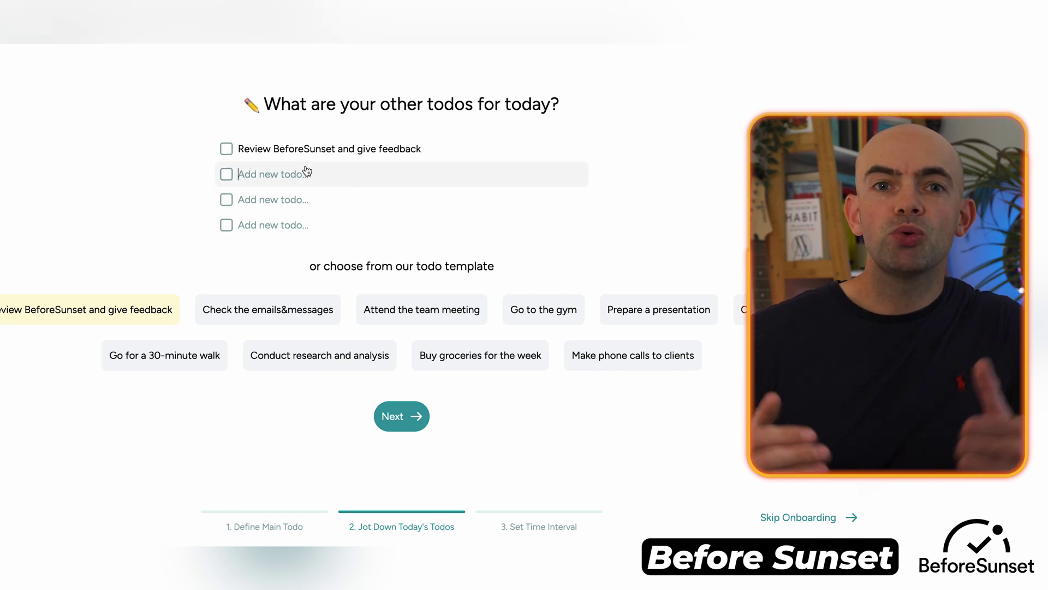
- On the timeframe step, set the day's start time to 06:00
click(401, 416)
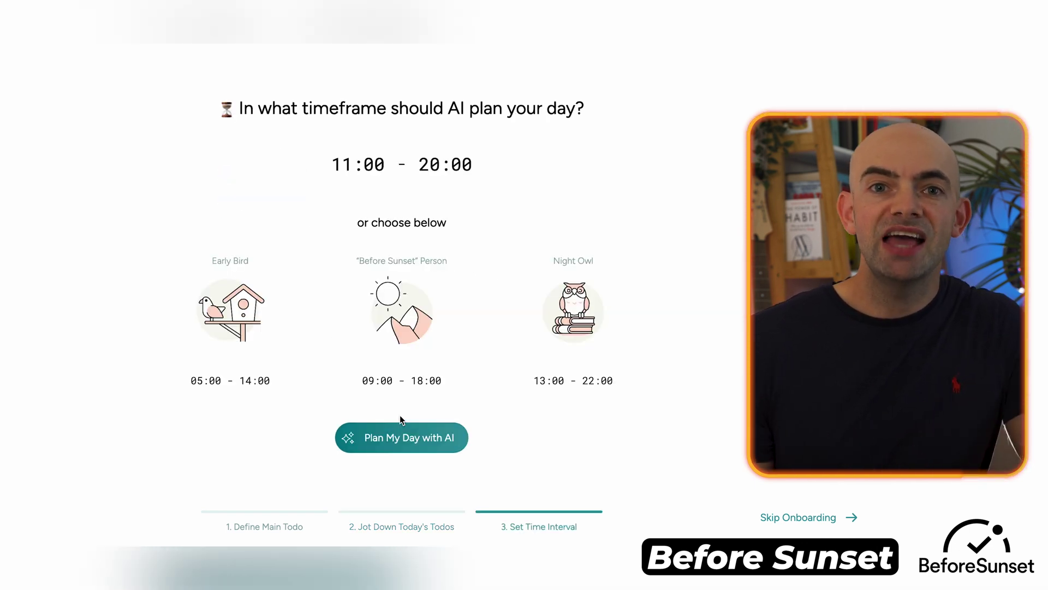
click(374, 167)
scroll(363, 240, down, 1)
scroll(366, 245, down, 3)
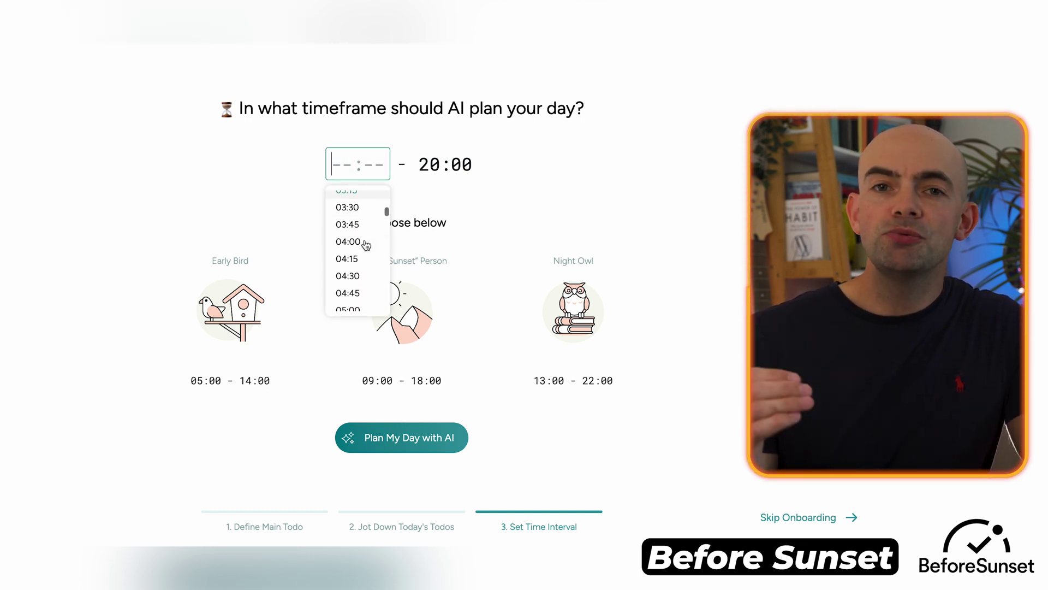
scroll(364, 243, down, 1)
click(363, 244)
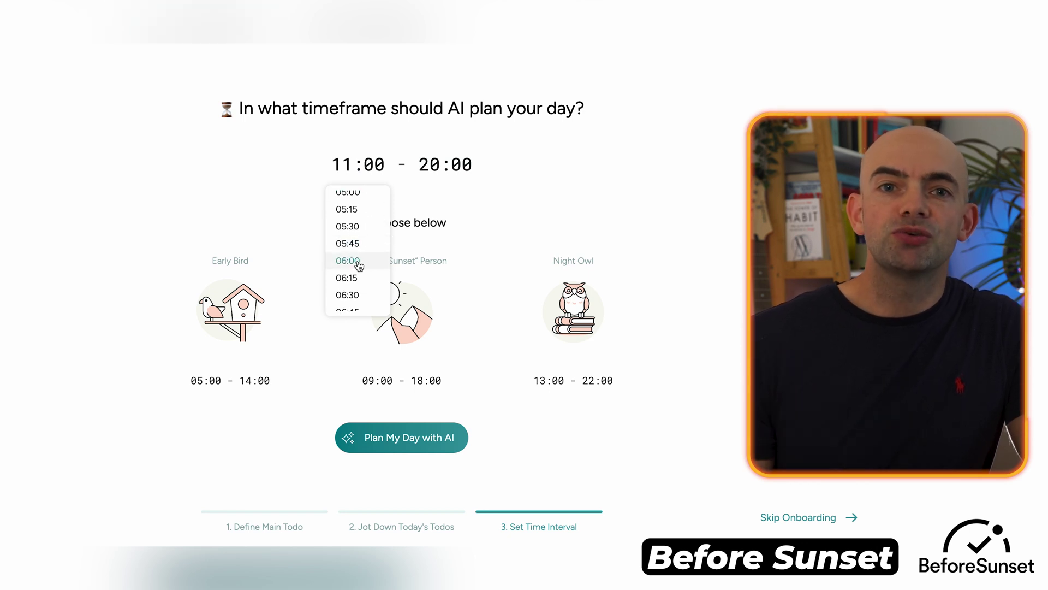
- Set the day's end time to 20:30 and have AI plan the day
click(439, 161)
scroll(459, 251, down, 11)
scroll(459, 262, down, 2)
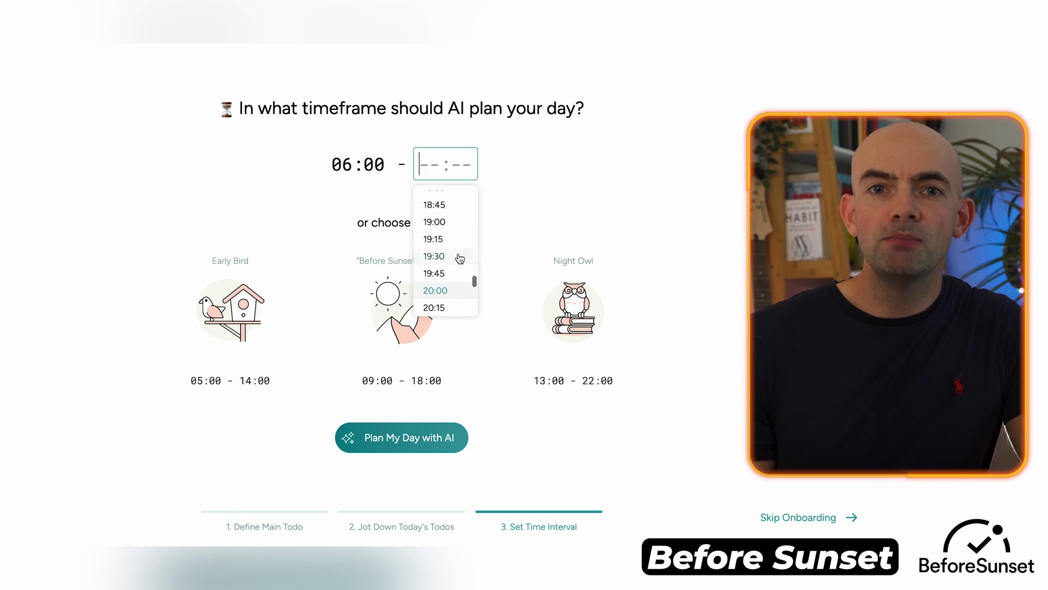
click(435, 275)
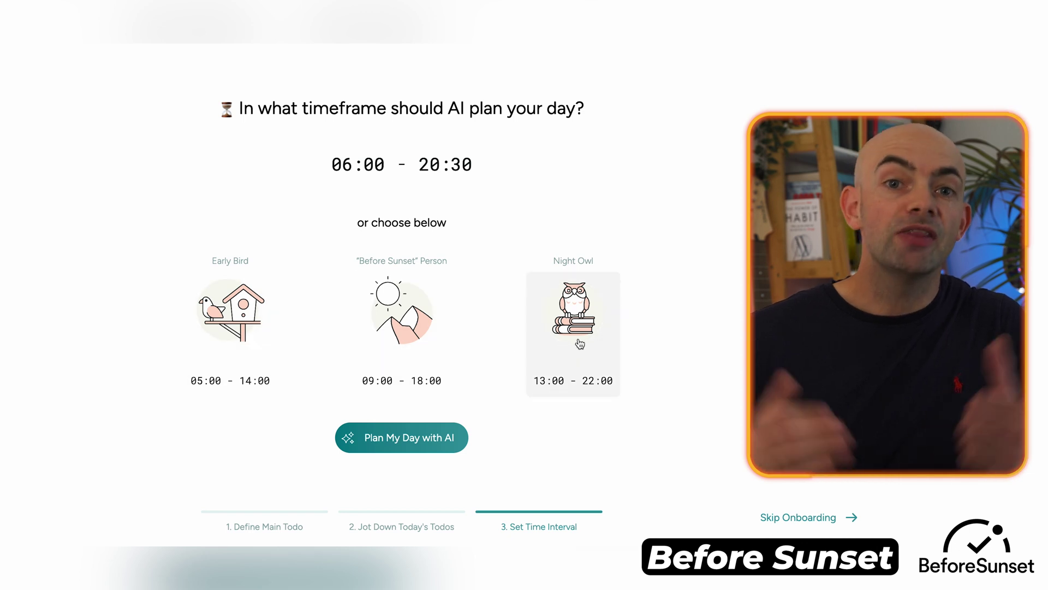
click(411, 447)
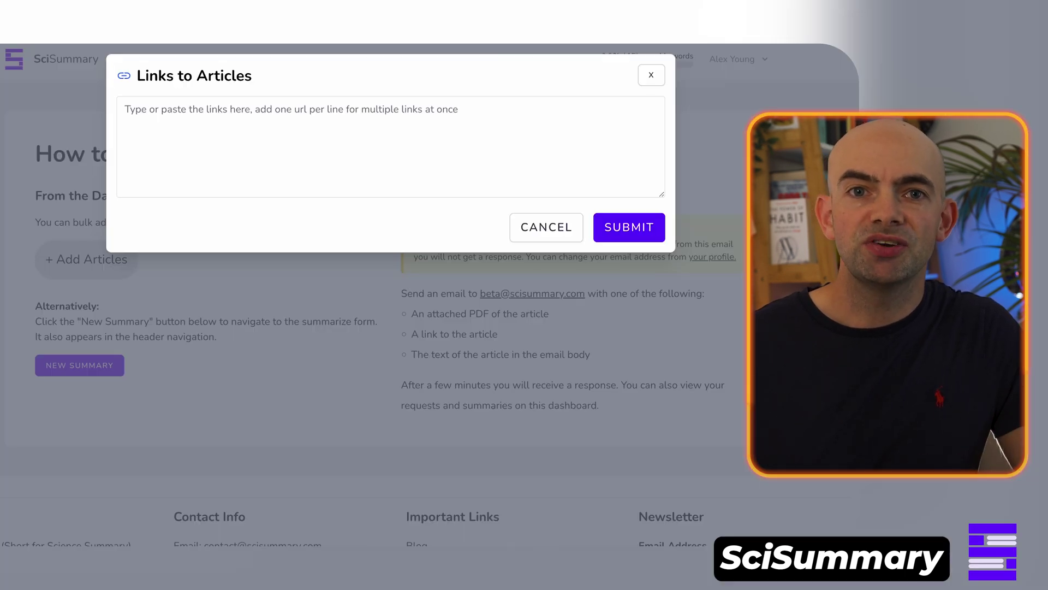
- Paste the PubMed article URL into the links box and submit it
click(256, 111)
text(https://www.ncbi.nlm.nih.gov/pmc/articles/PMC10335256/)
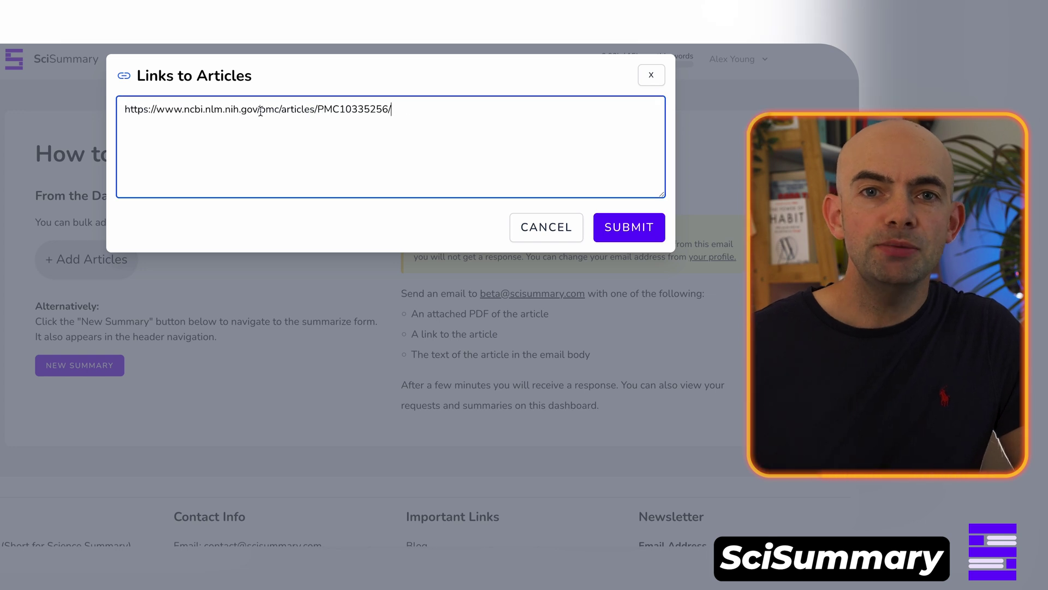
click(655, 241)
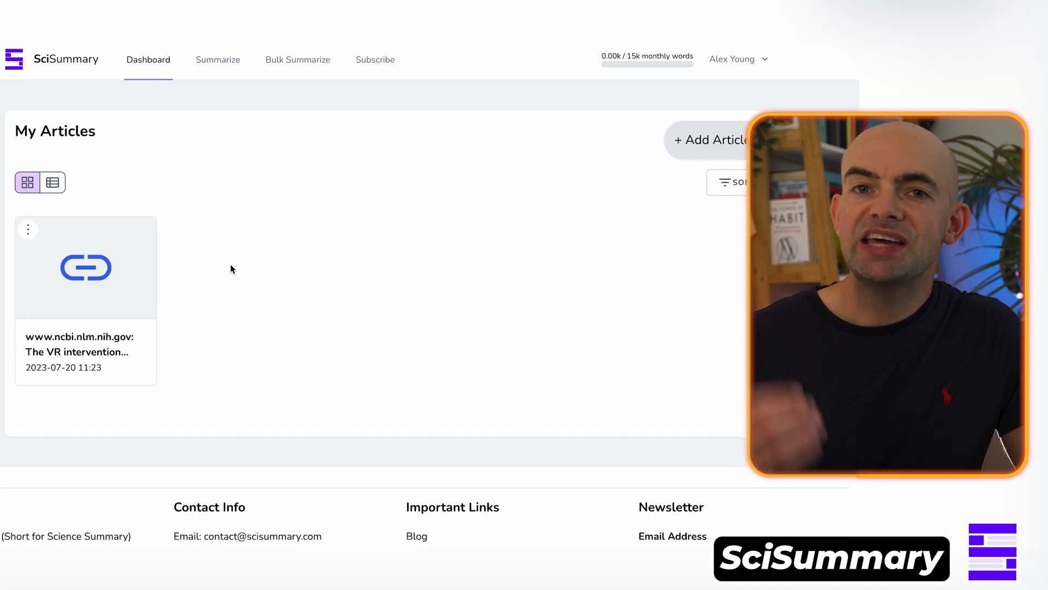
- Start a new URL-based summary request and paste the NCBI PMC10335256 article link
click(214, 55)
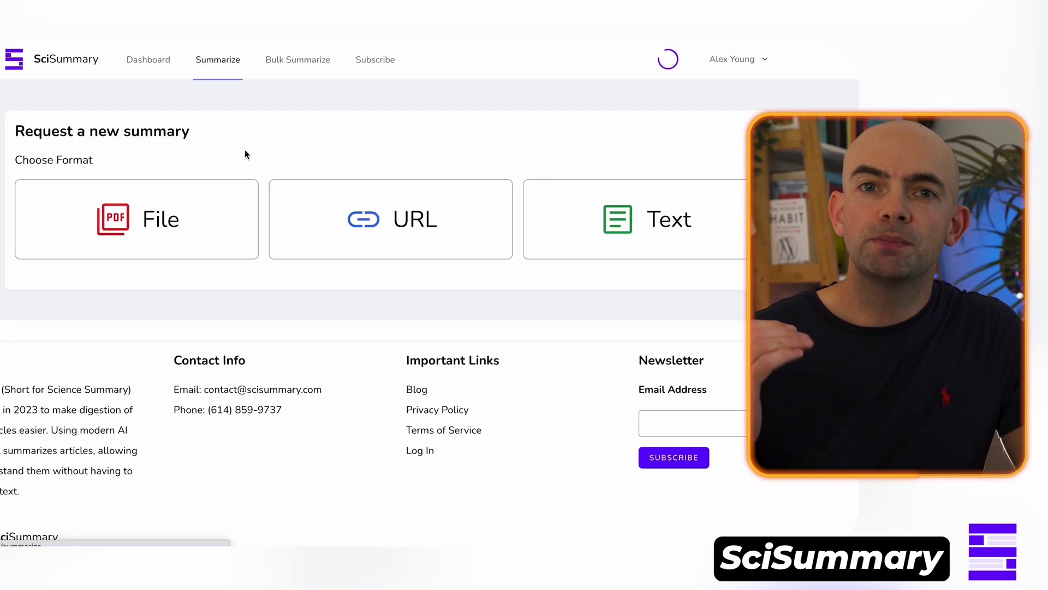
click(395, 226)
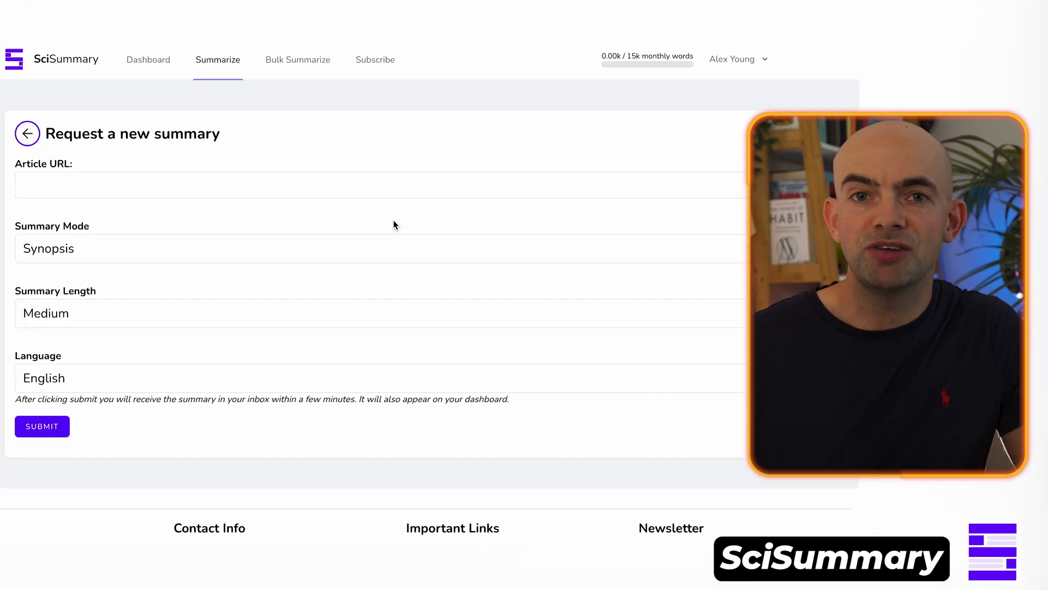
click(211, 188)
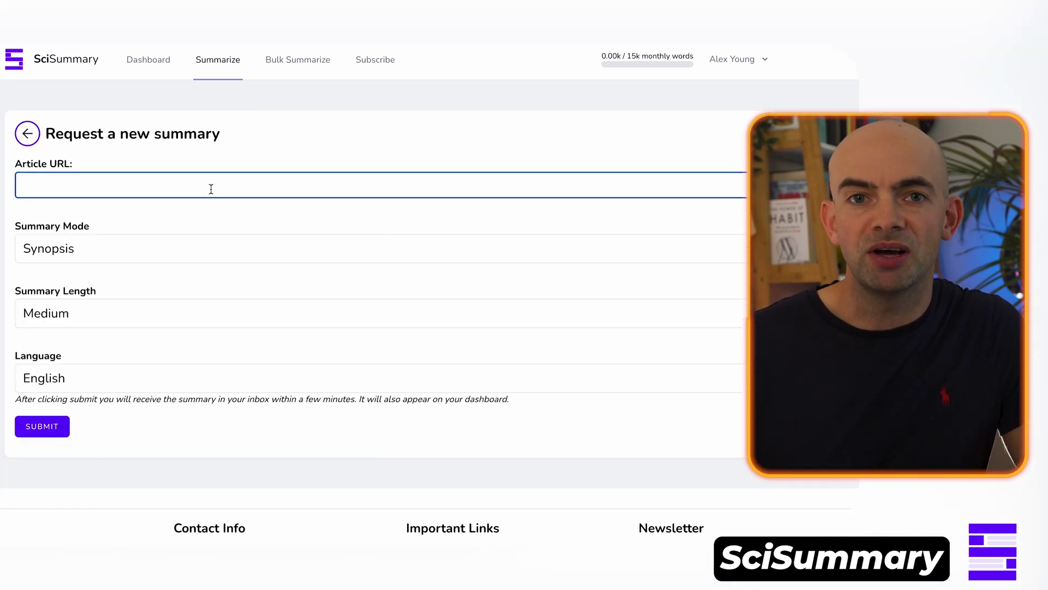
text(https://www.ncbi.nlm.nih.gov/pmc/articles/PMC10335256/)
- Keep Synopsis mode, set summary length to Medium, and submit the request
click(166, 255)
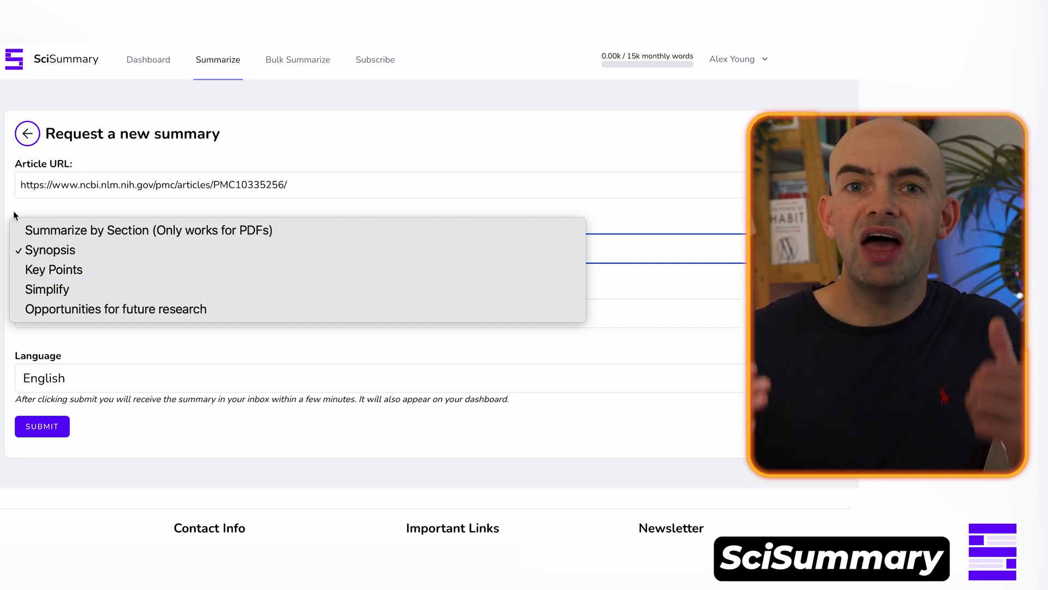
key(Escape)
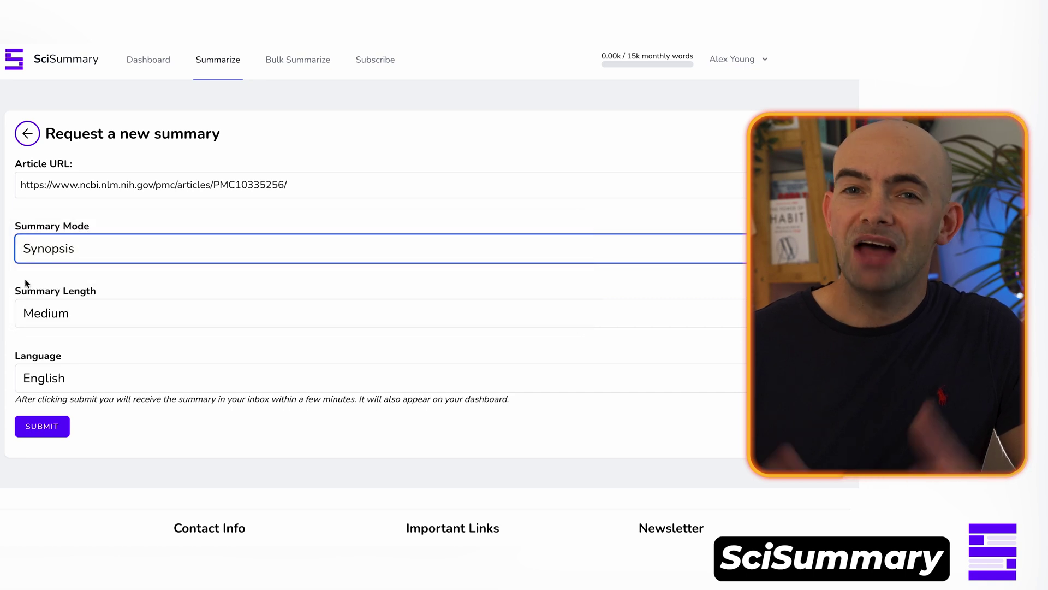
click(94, 312)
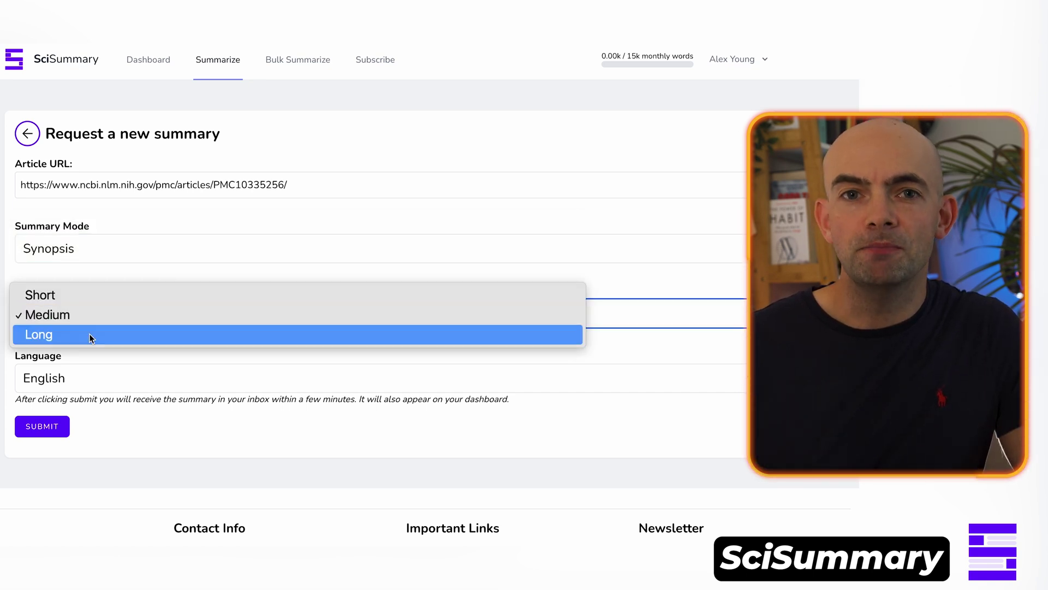
click(89, 334)
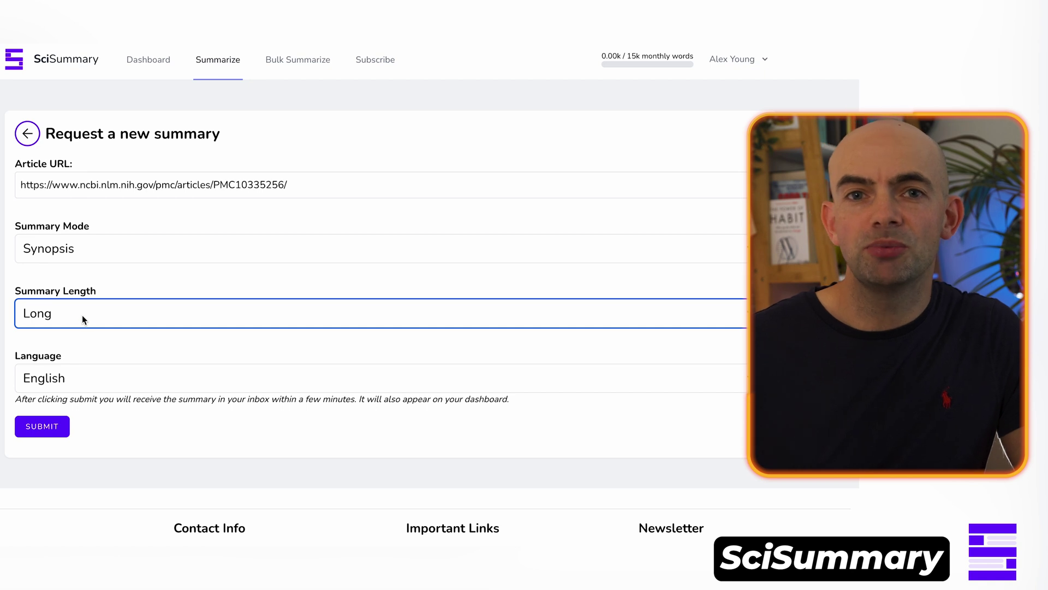
click(82, 316)
click(65, 295)
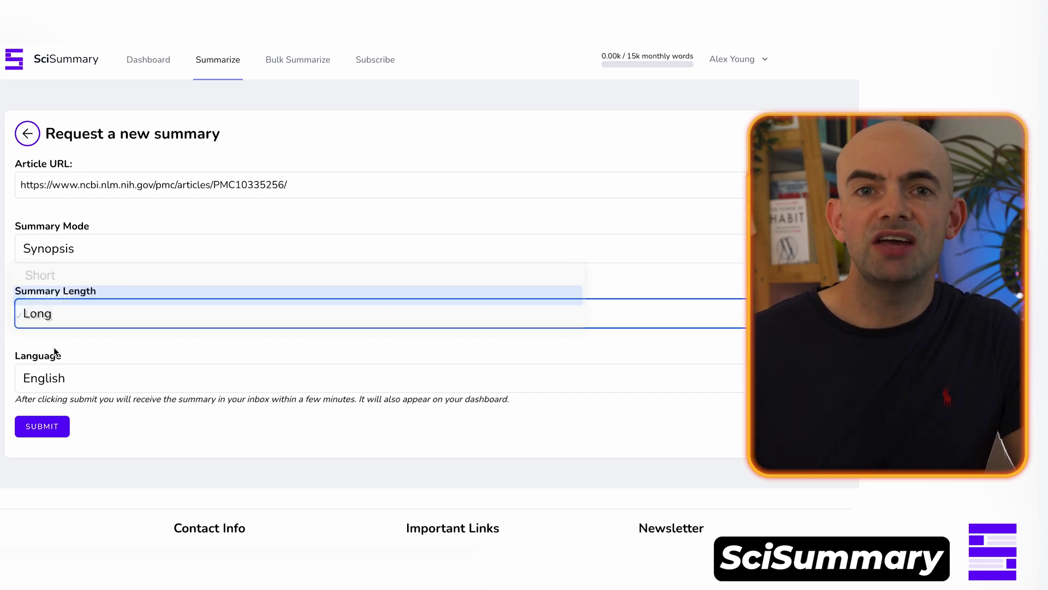
click(46, 431)
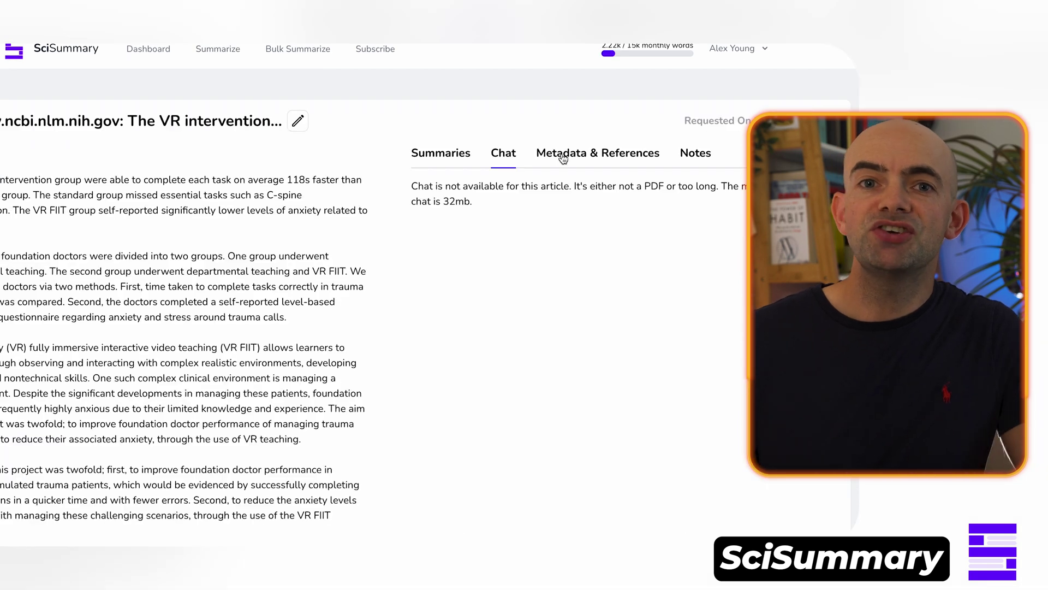
- View the summary's Metadata & References and Notes tabs, then go to Bulk Summarize
click(562, 157)
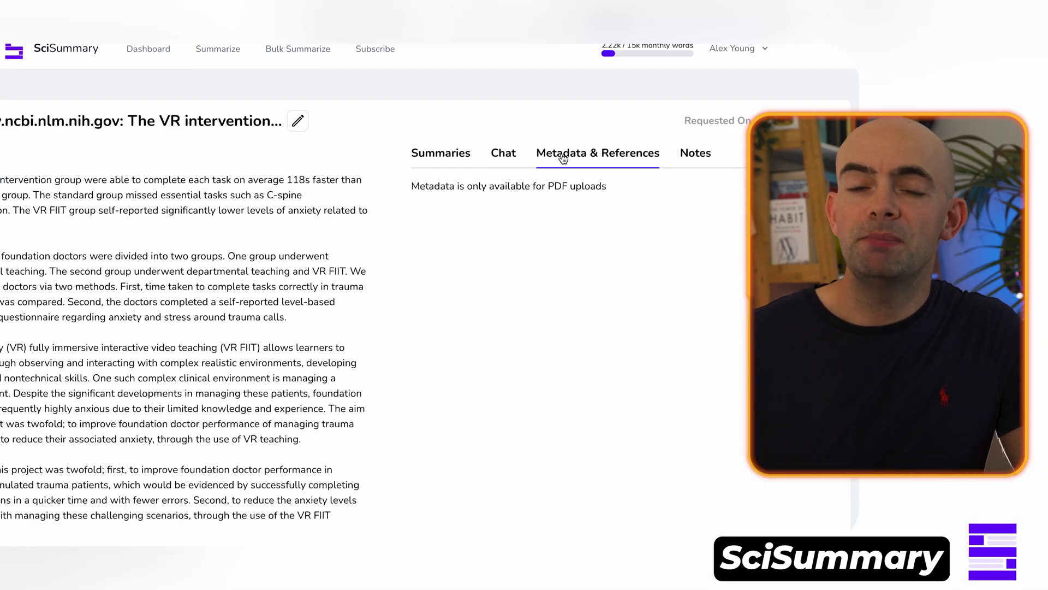
click(695, 154)
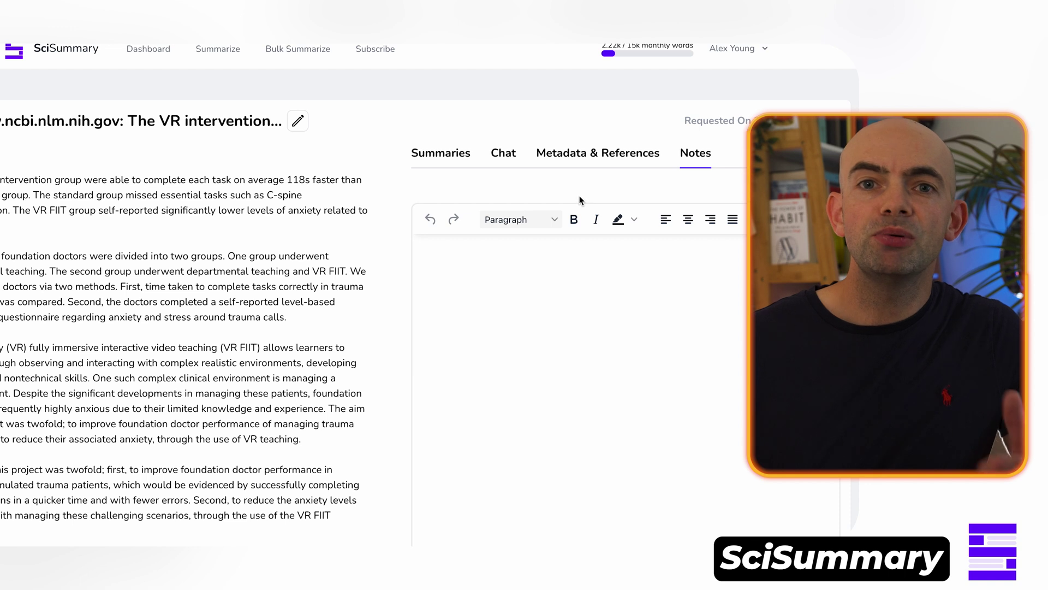
scroll(579, 195, up, 1)
click(282, 69)
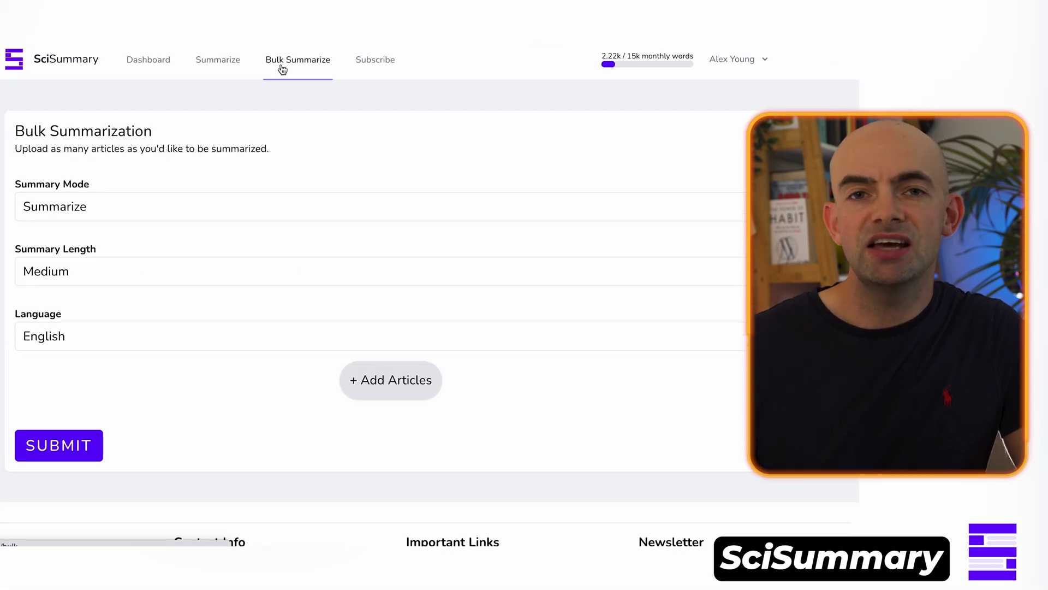
click(407, 384)
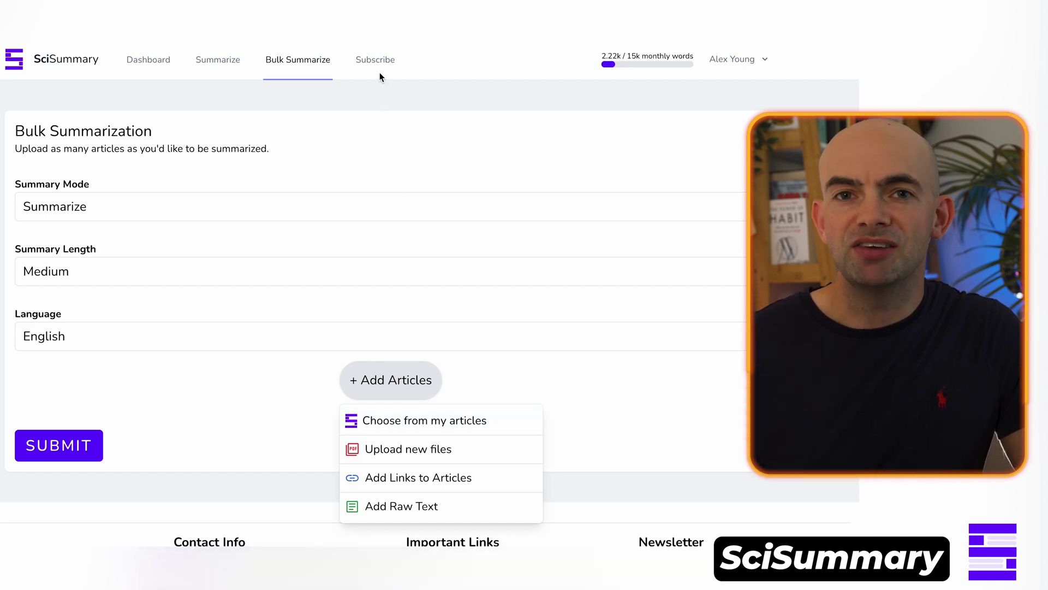
click(635, 64)
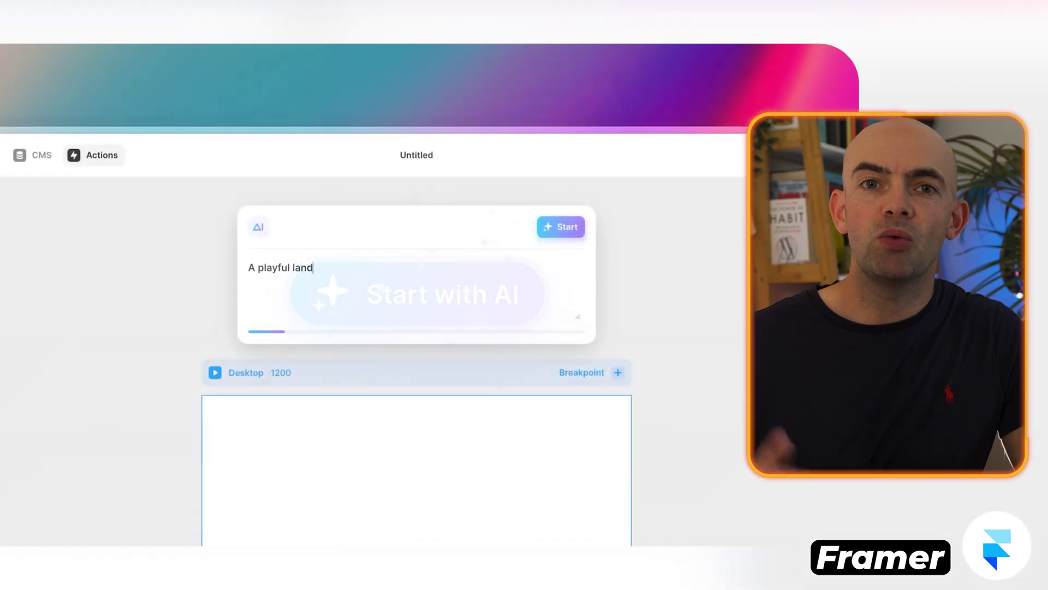
- Finish the prompt 'landing page for a startup called "Magic".', shuffle a new palette twice, and publish
text(ing page for a startup called "Magic". The landing page needs to introduce...)
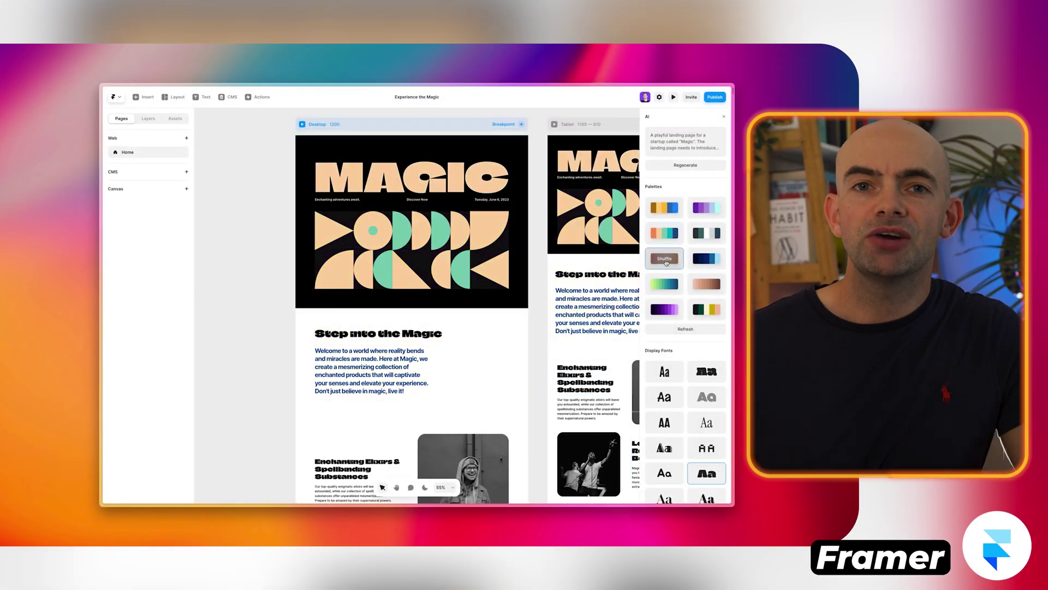
click(666, 258)
click(704, 258)
click(704, 259)
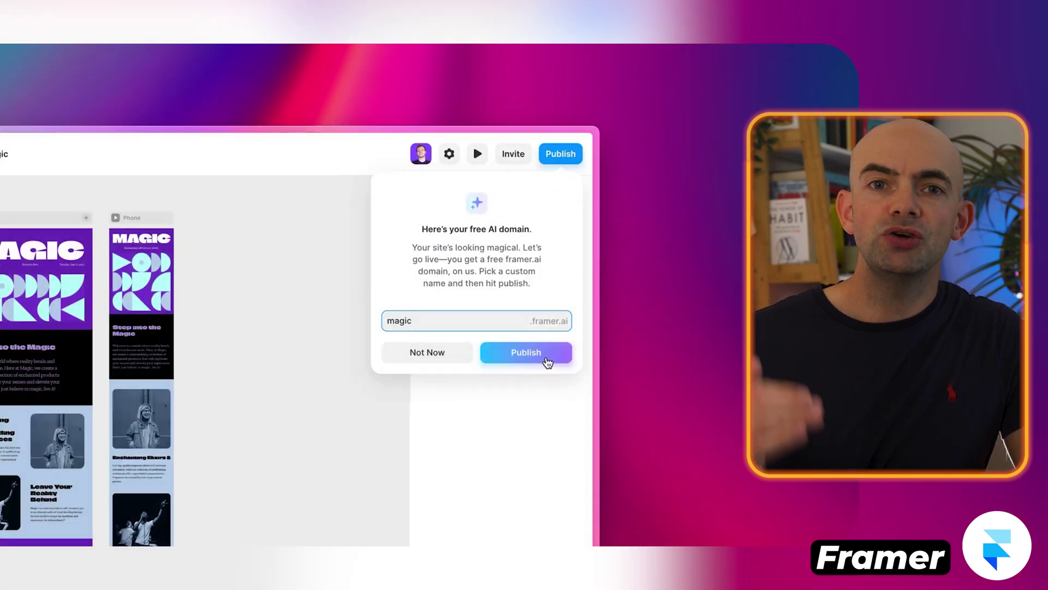
click(526, 352)
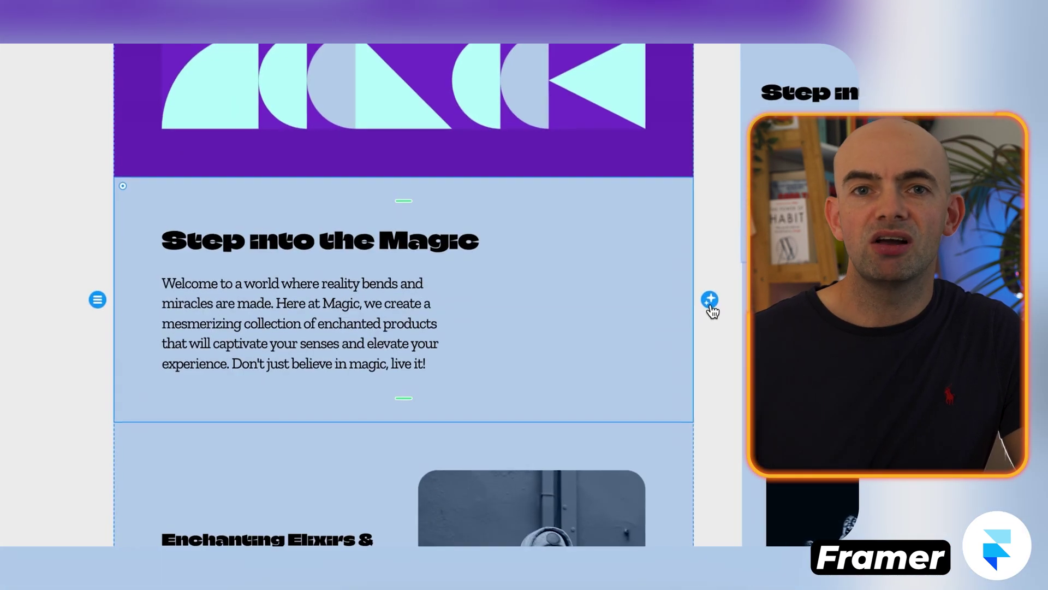
- Cycle AI styles on the Step into the Magic section until black with purple headings, then deselect
click(534, 356)
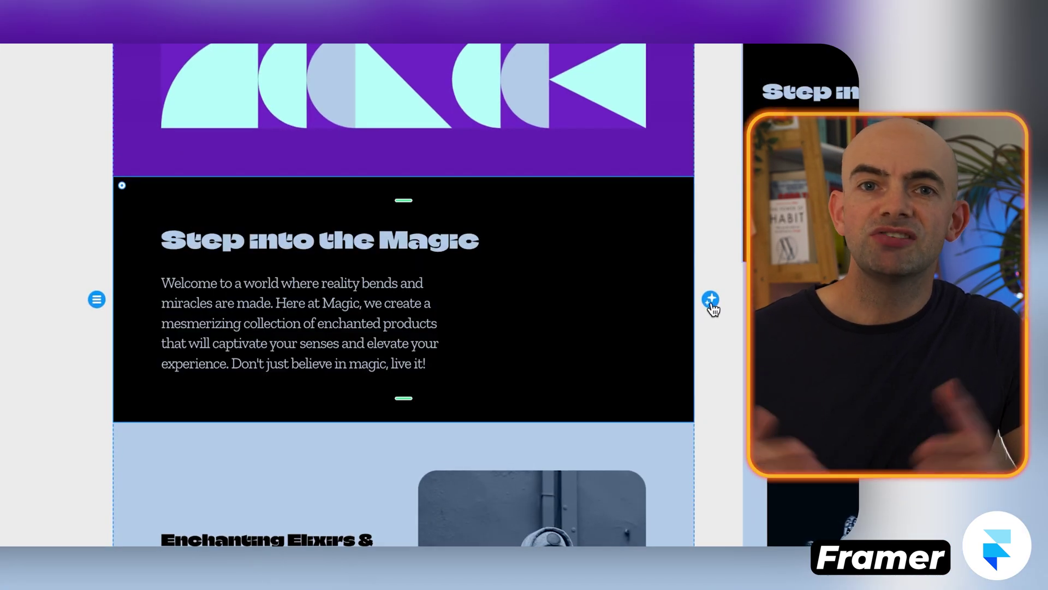
click(710, 300)
click(711, 301)
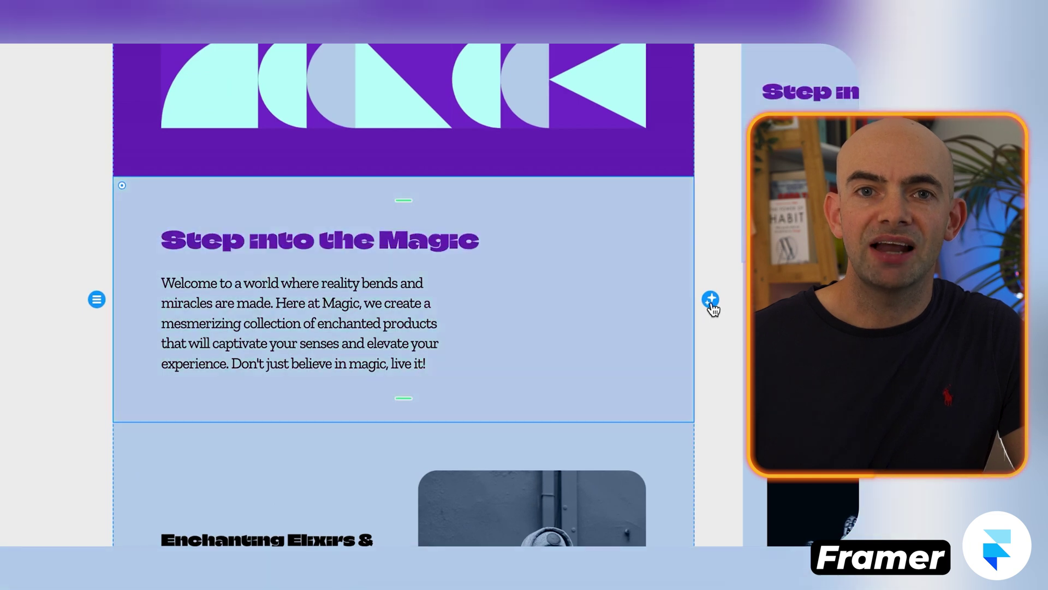
click(710, 302)
click(711, 302)
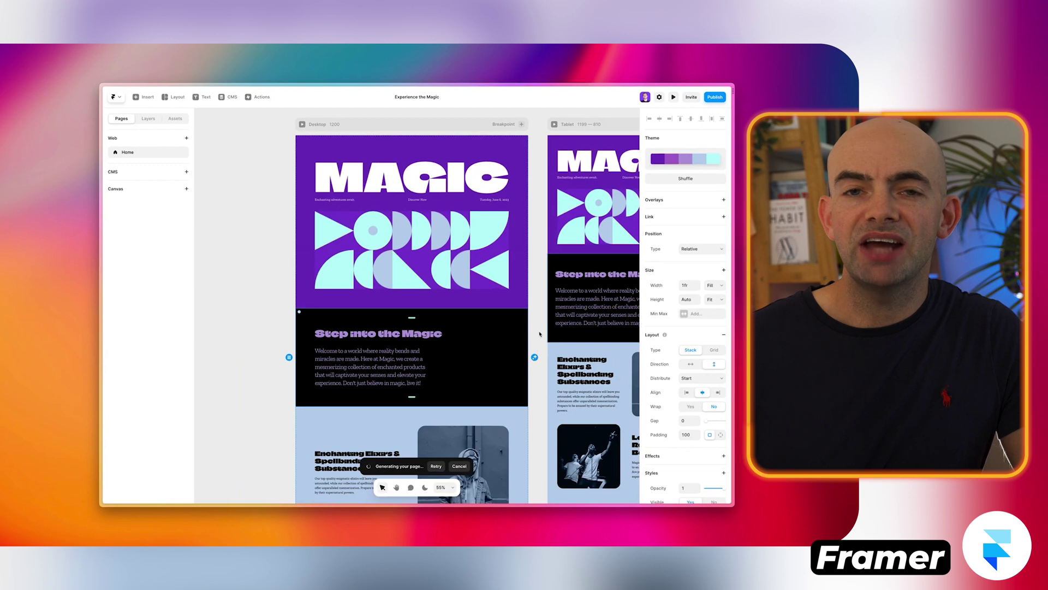
click(539, 334)
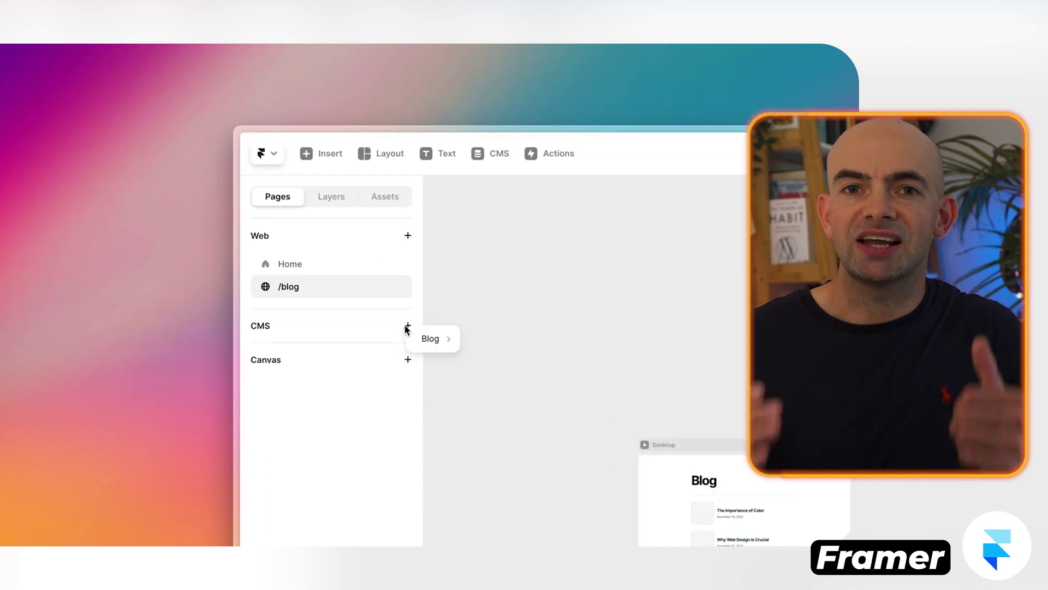
- Add a Detail Page for the Blog CMS collection
mouse_move(425, 341)
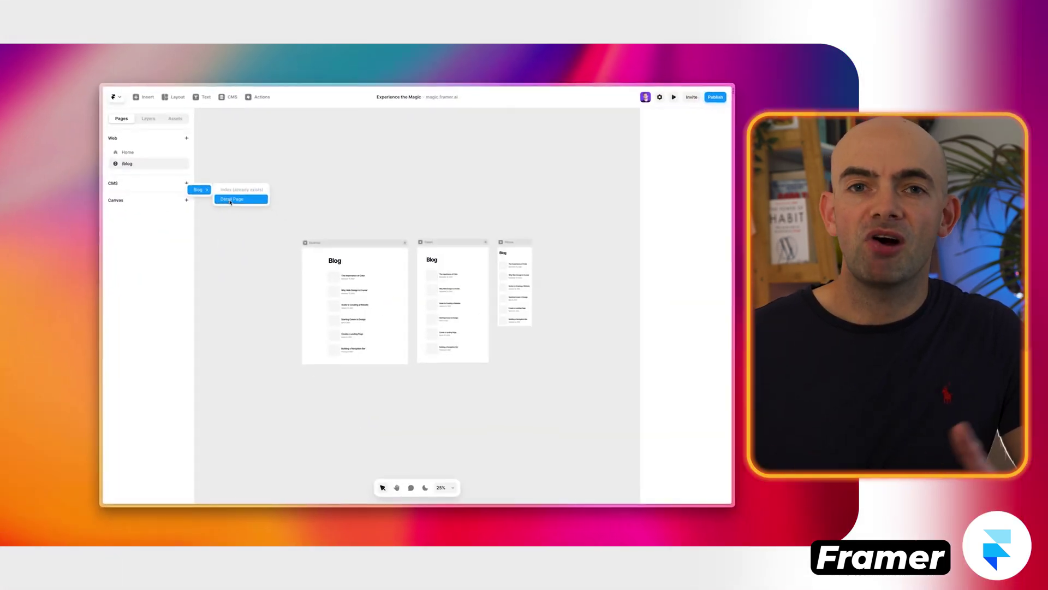
click(498, 357)
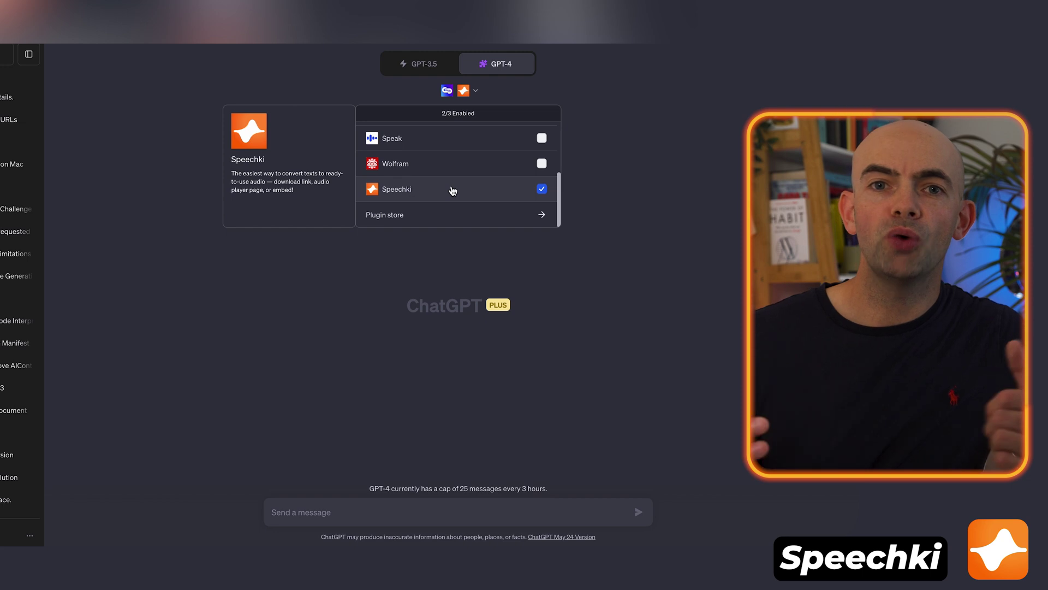
- Send GPT-4 the prompt 'Write a short paragraph about eating chees' and lower the system volume
scroll(453, 189, up, 2)
scroll(470, 183, down, 3)
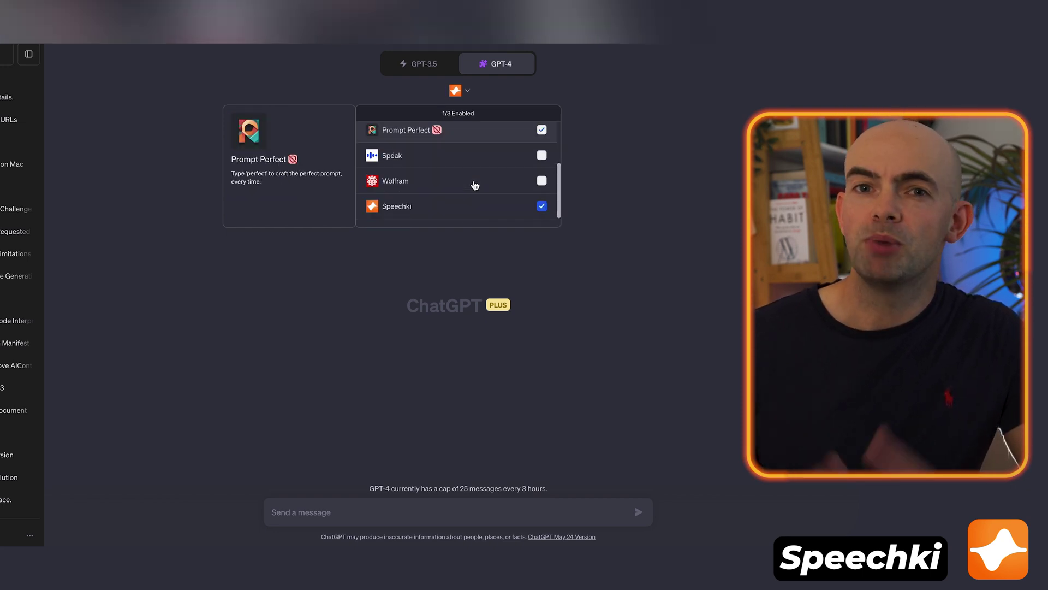
click(307, 509)
text(Write a s)
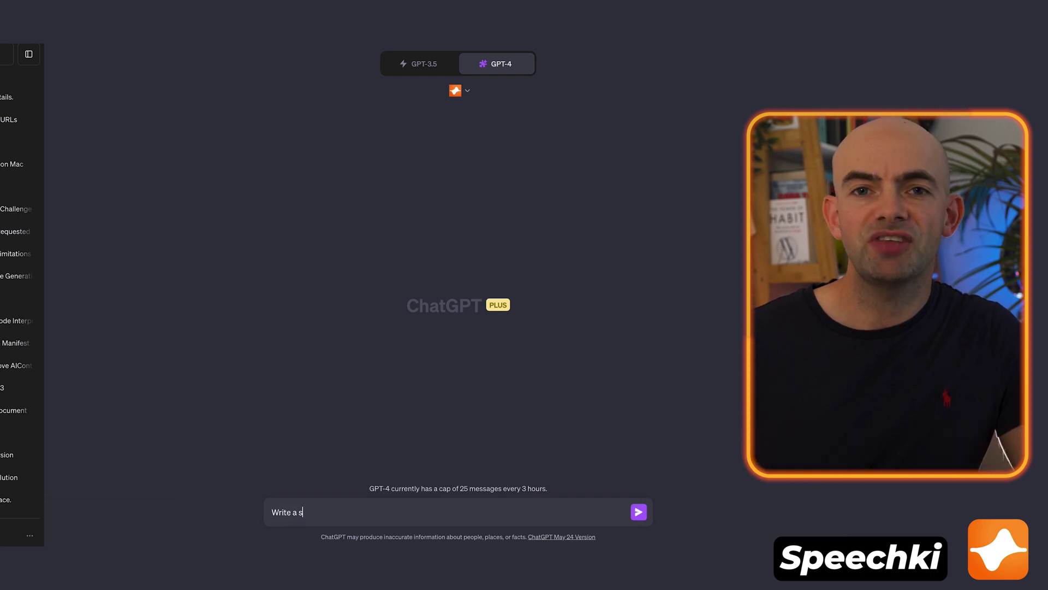
text(hort para)
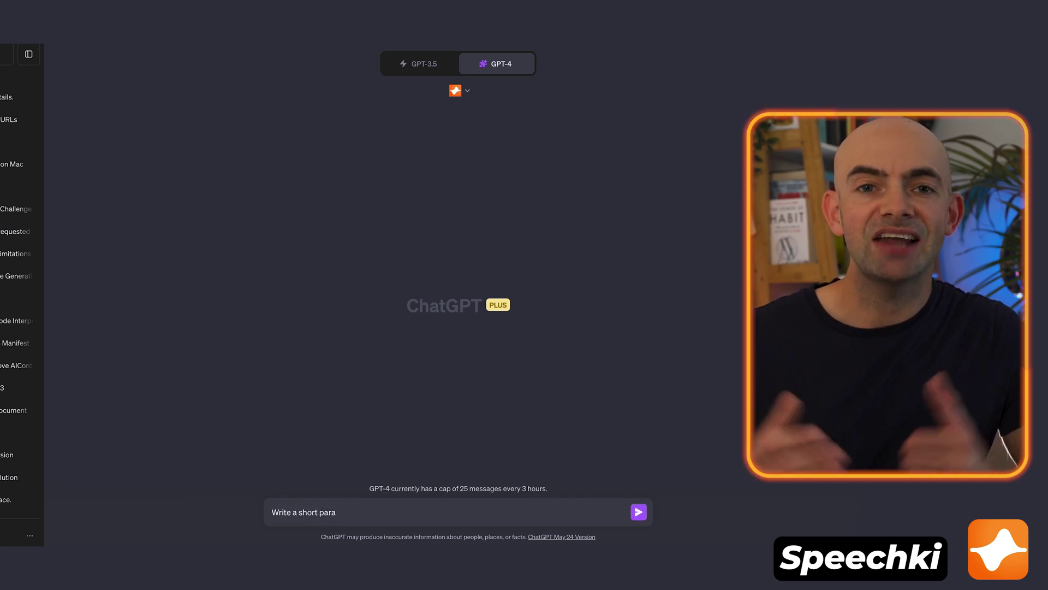
text(graph about eating)
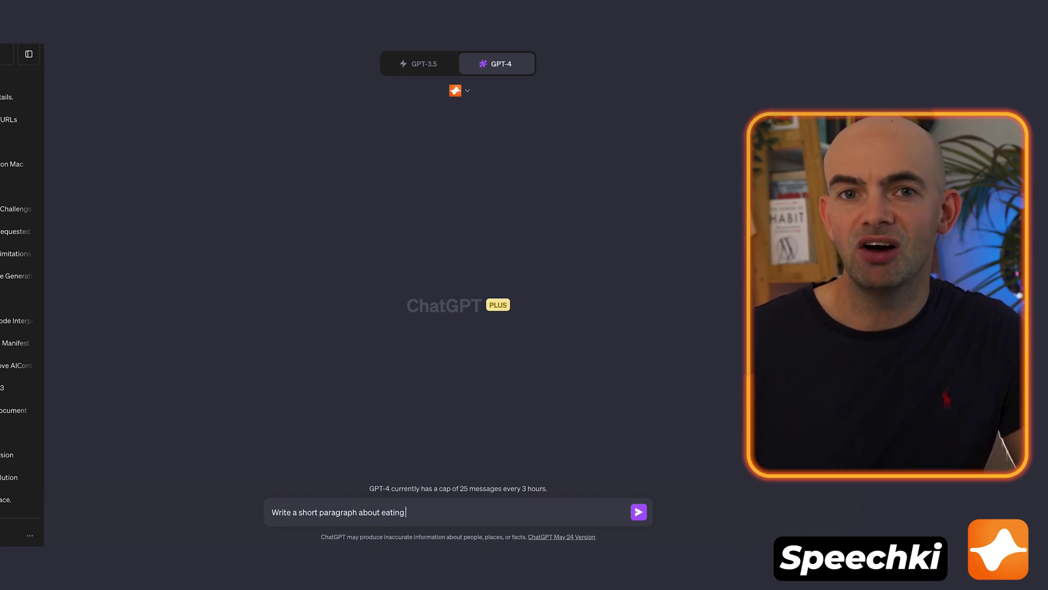
text( cheese)
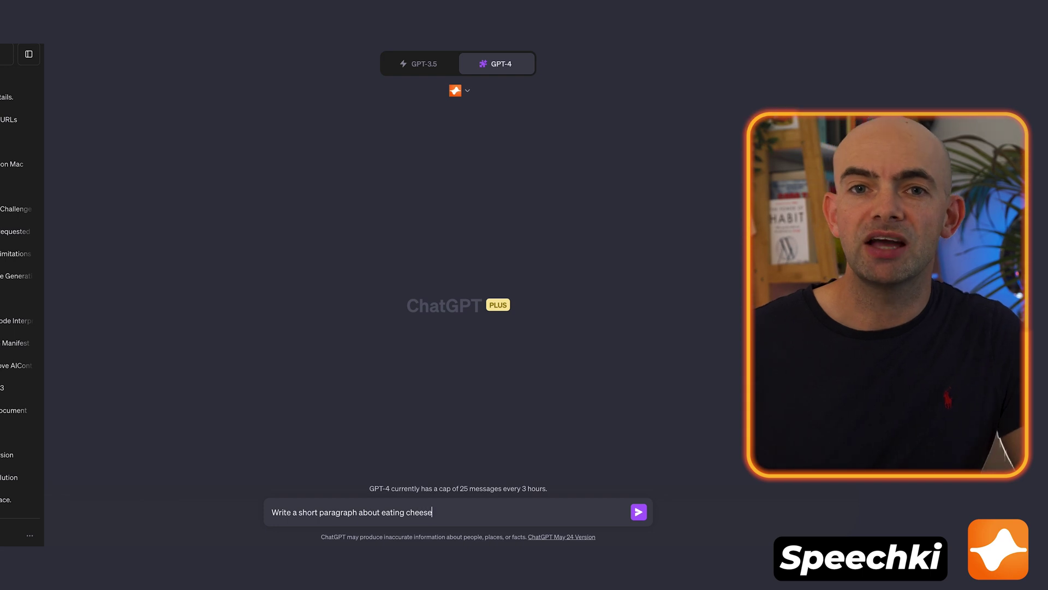
key(Return)
key(XF86AudioLowerVolume)
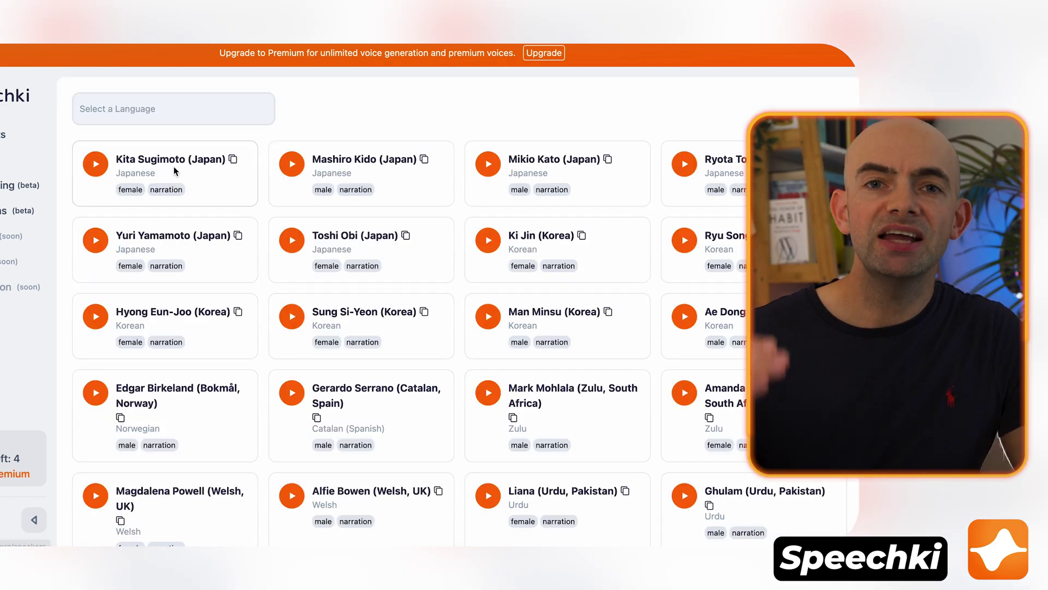
scroll(218, 175, down, 3)
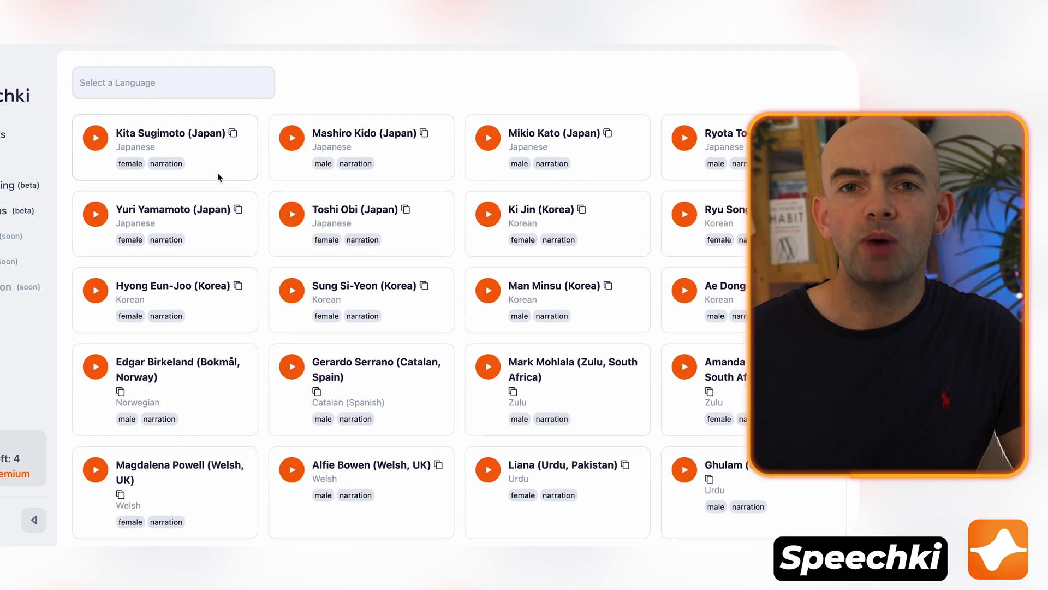
scroll(218, 172, down, 1)
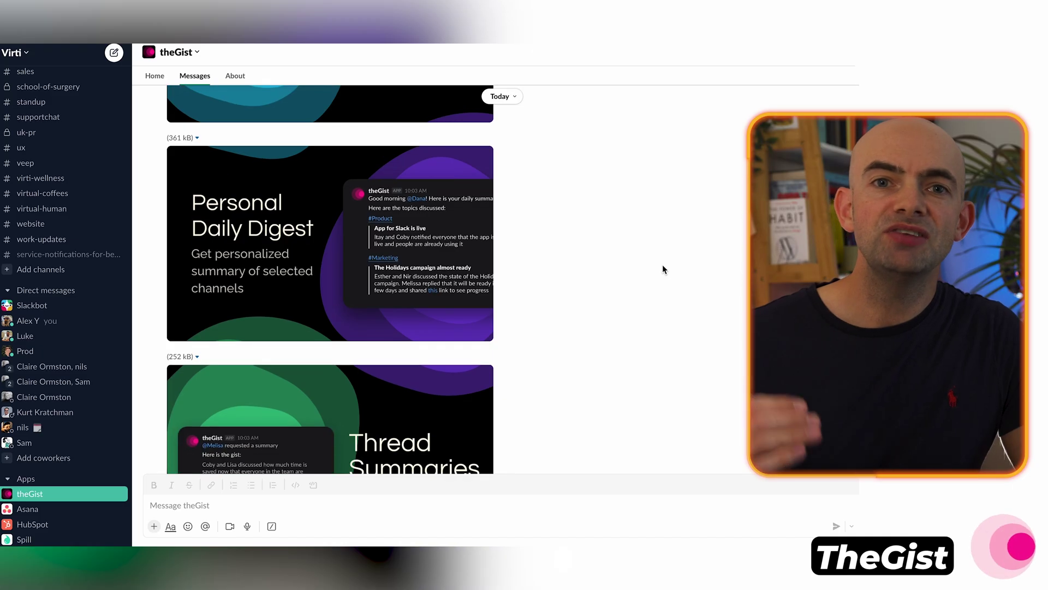
scroll(662, 270, down, 5)
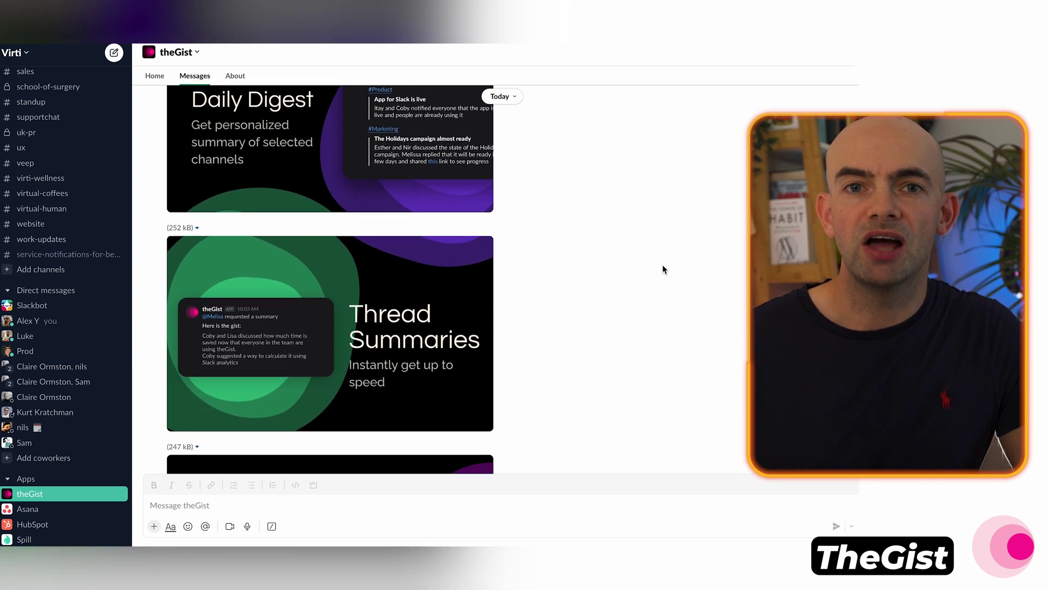
scroll(663, 269, down, 3)
scroll(662, 269, down, 3)
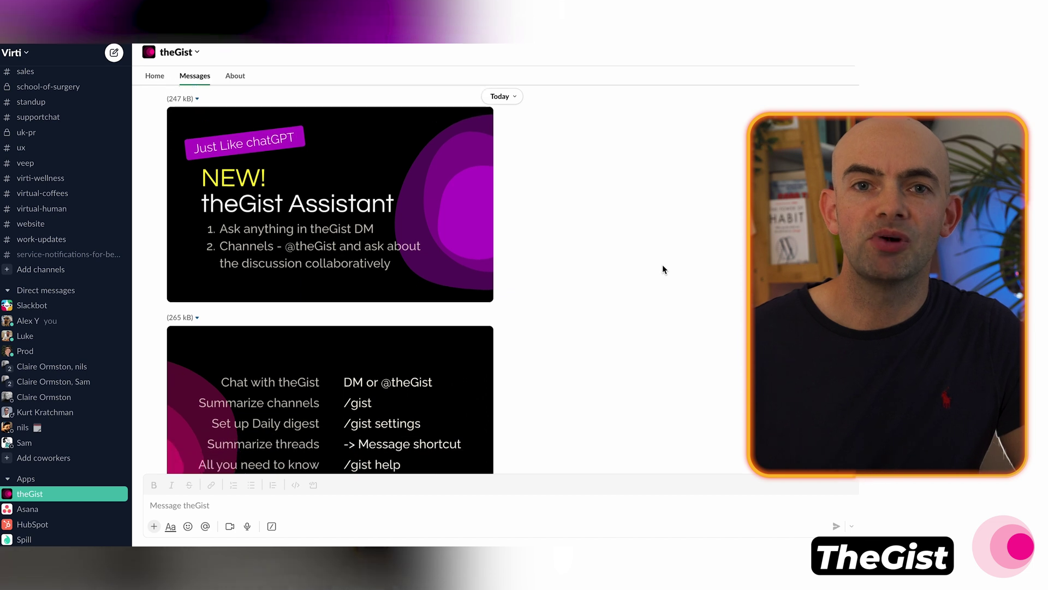
scroll(663, 269, down, 2)
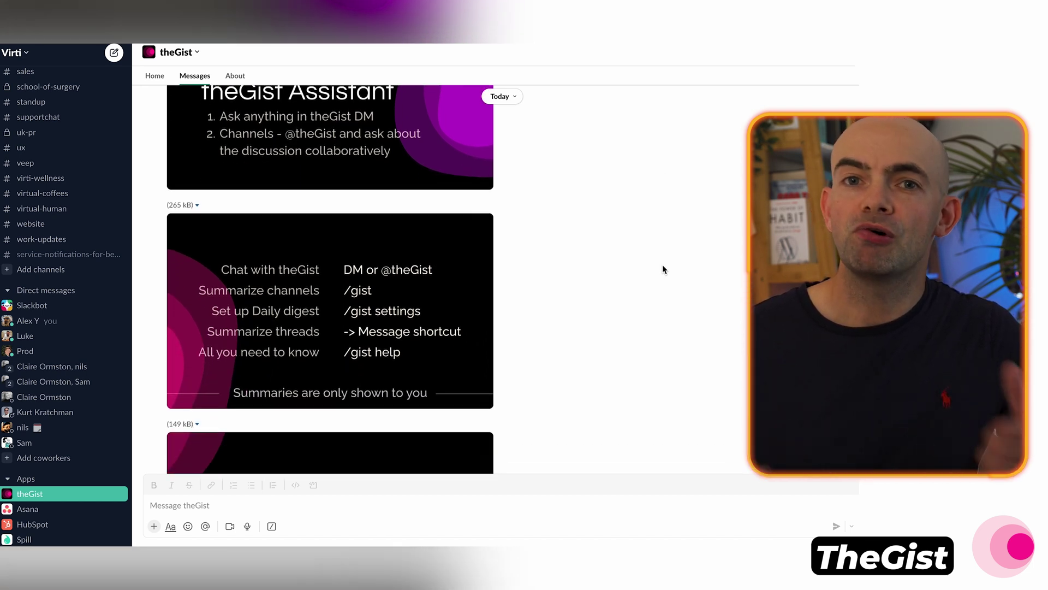
scroll(663, 269, down, 2)
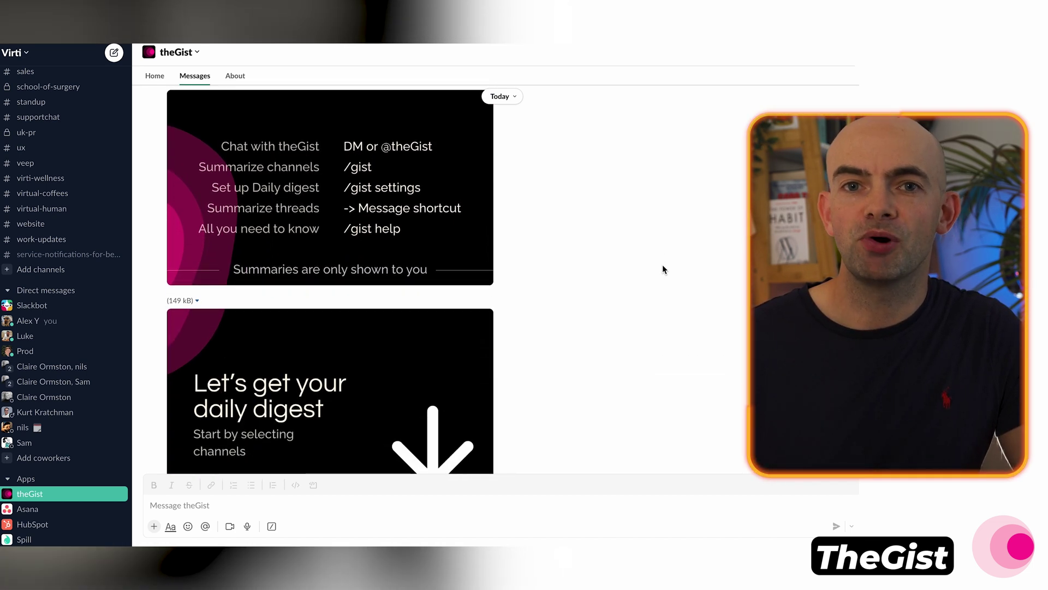
scroll(662, 269, down, 1)
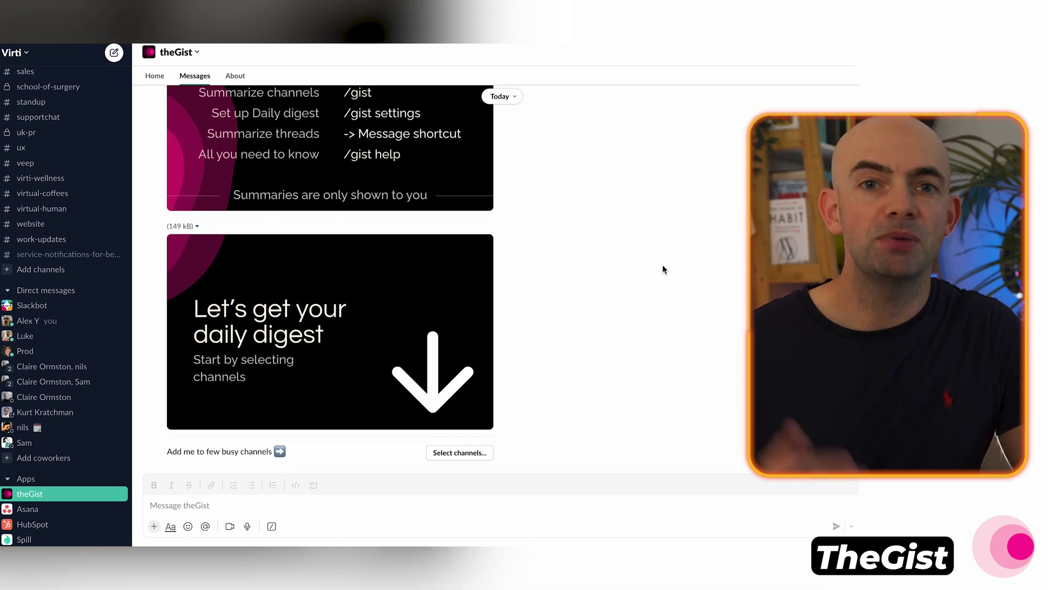
- Add #virtual-coffees to theGist's daily digest channels, confirm, and open that channel's summary
click(465, 453)
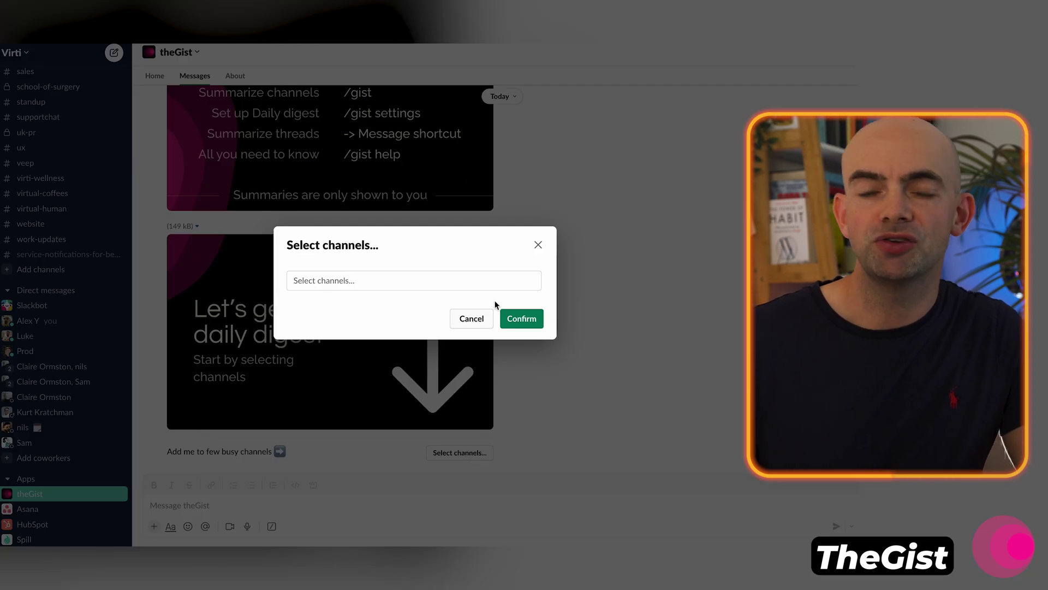
click(528, 281)
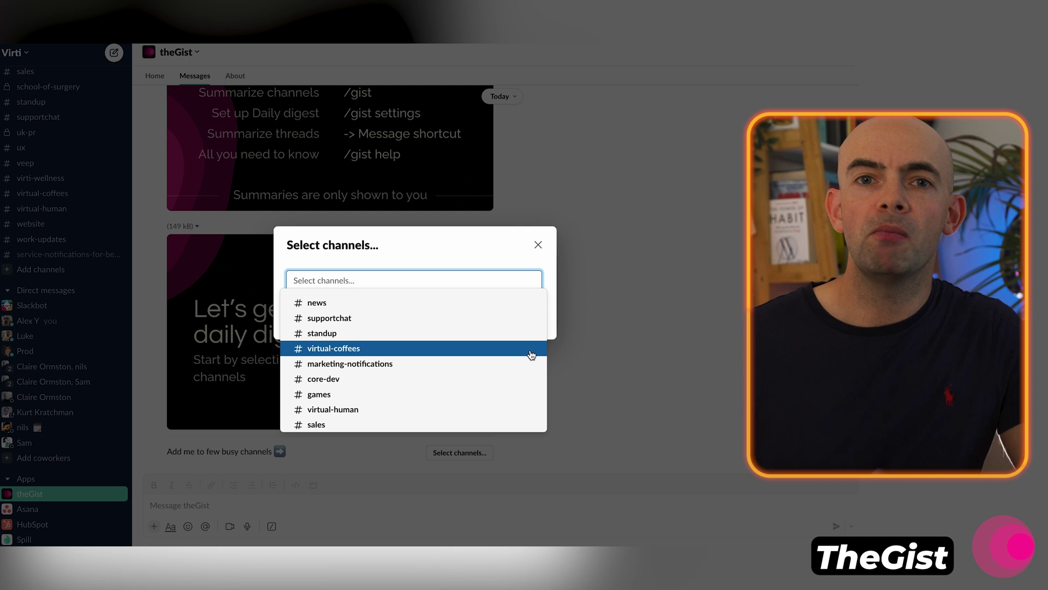
click(417, 351)
click(486, 260)
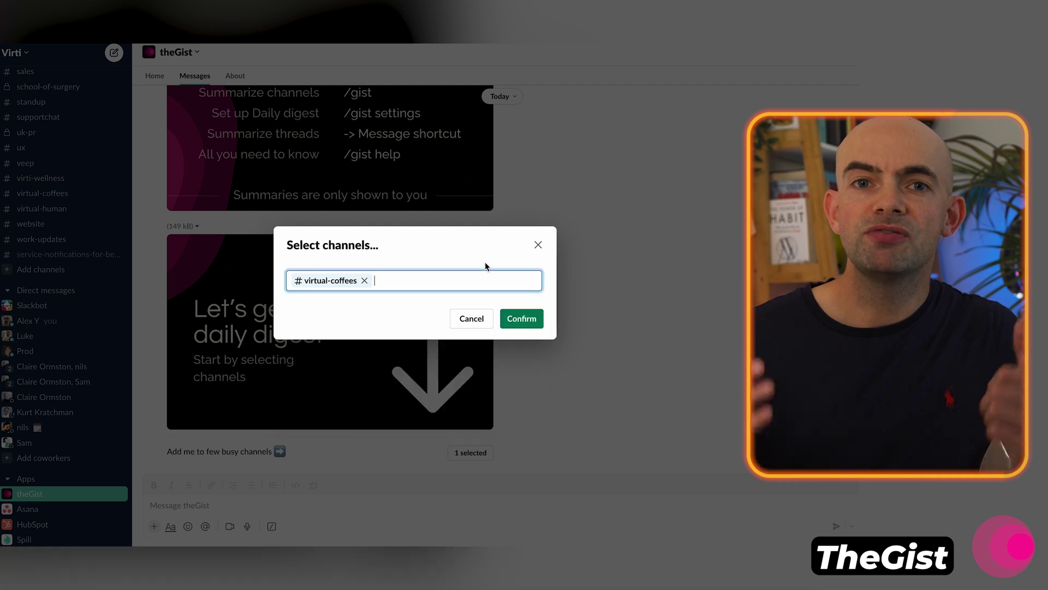
click(521, 319)
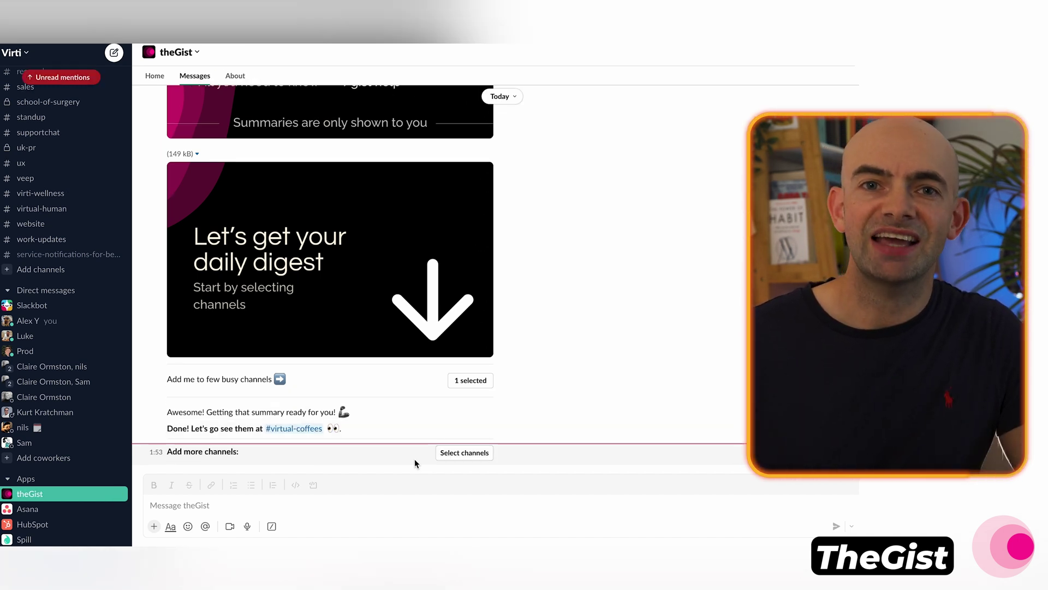
click(310, 430)
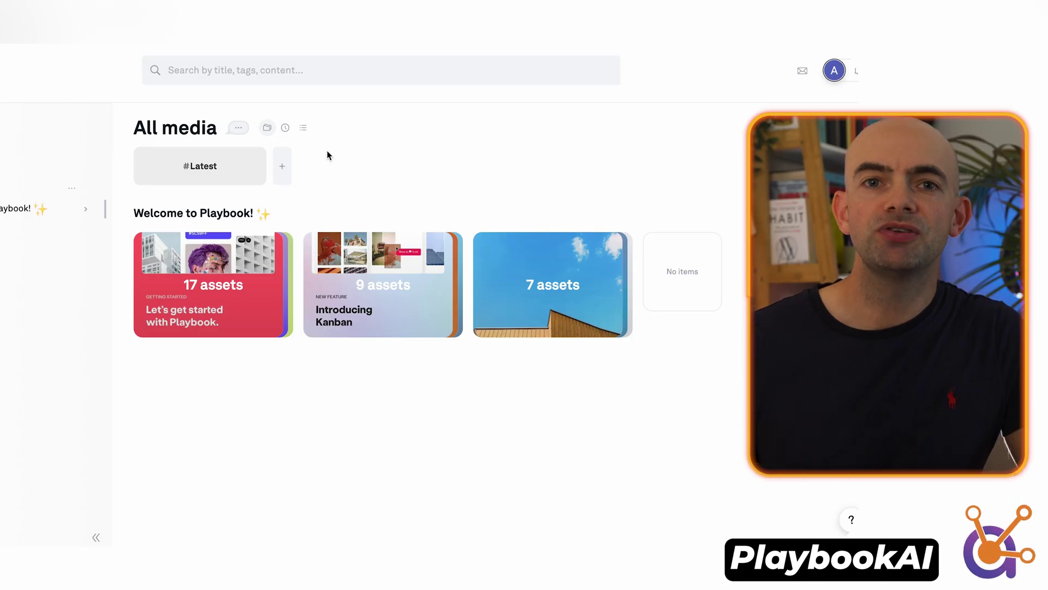
- Open the Welcome to Playbook! board and show its add-media choices: Upload, Note, Dropbox, Dall-E
click(19, 212)
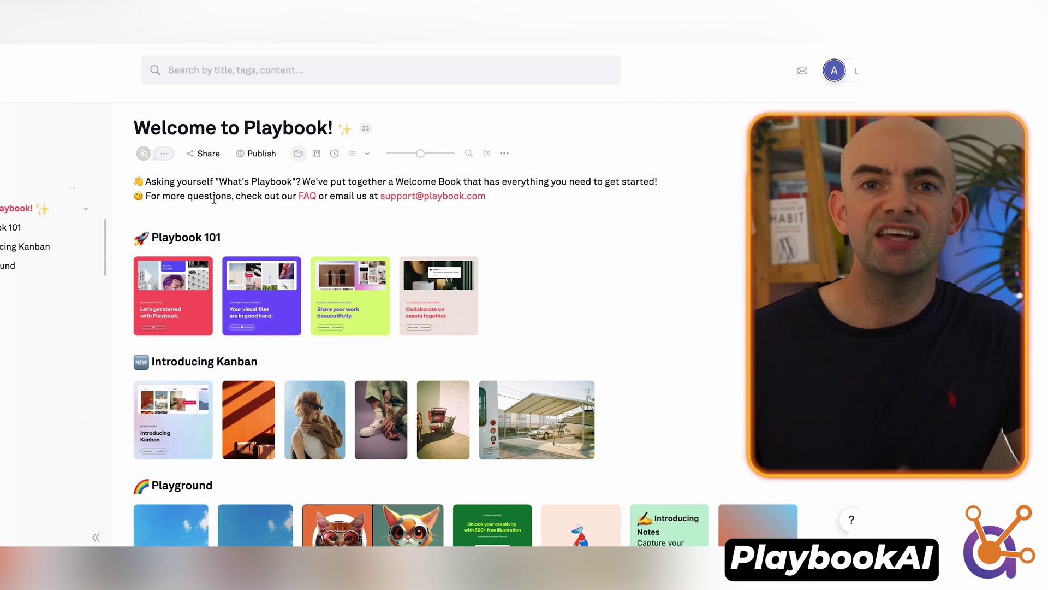
click(745, 155)
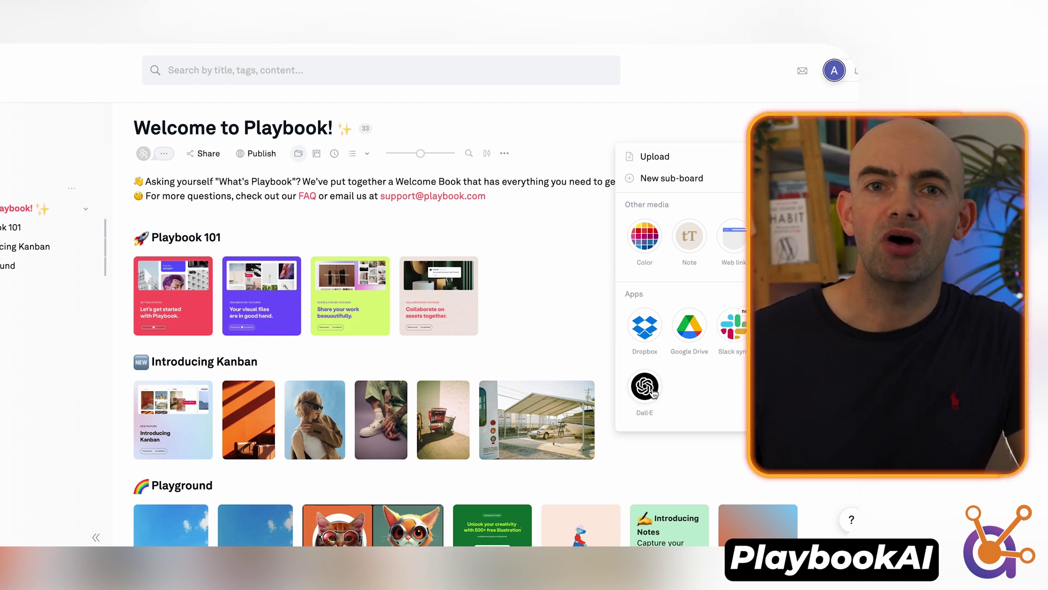
- Generate Cinematic-style Stable Diffusion images of 'A cockapoo wearing a top hat' on the Personal account
click(779, 325)
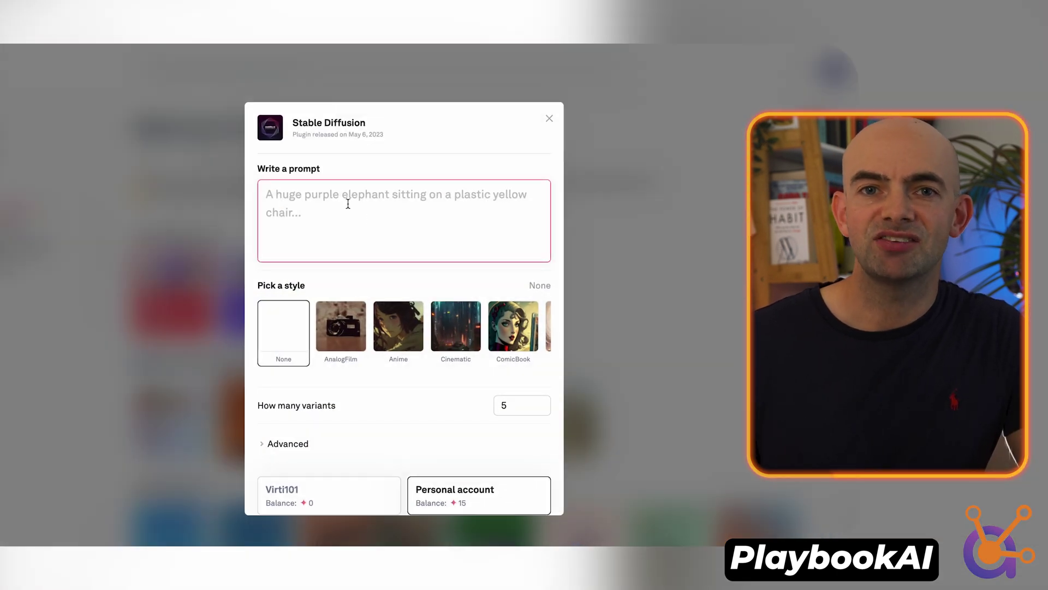
text(A coc)
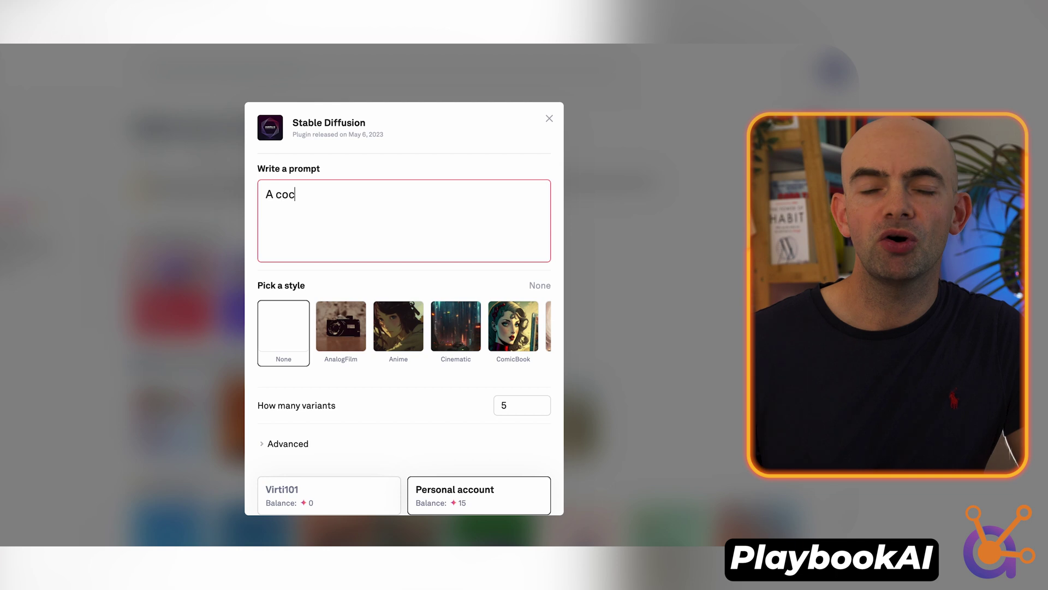
text(kapoo)
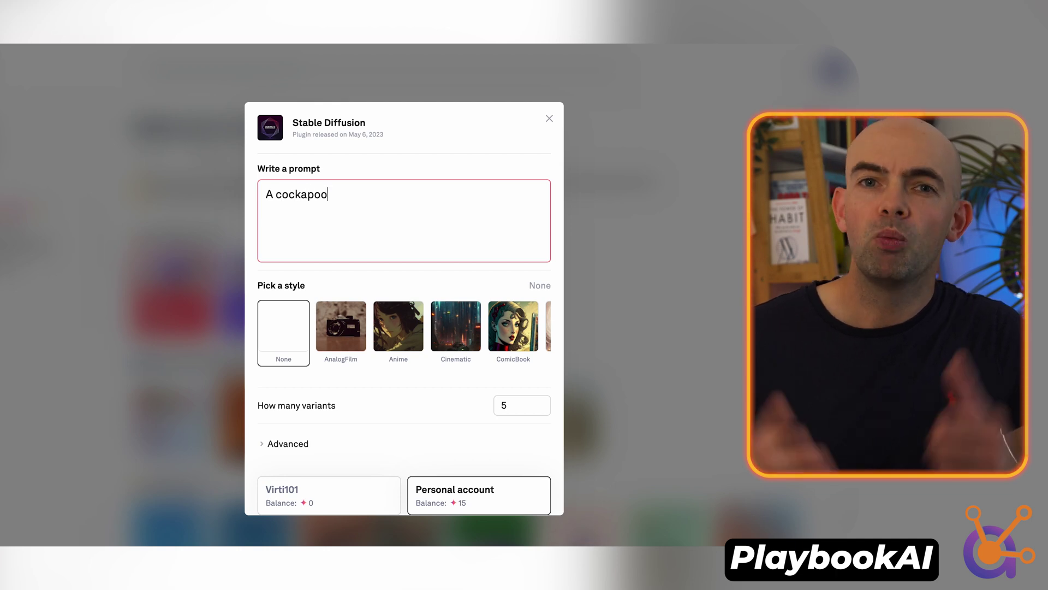
text( wearing a)
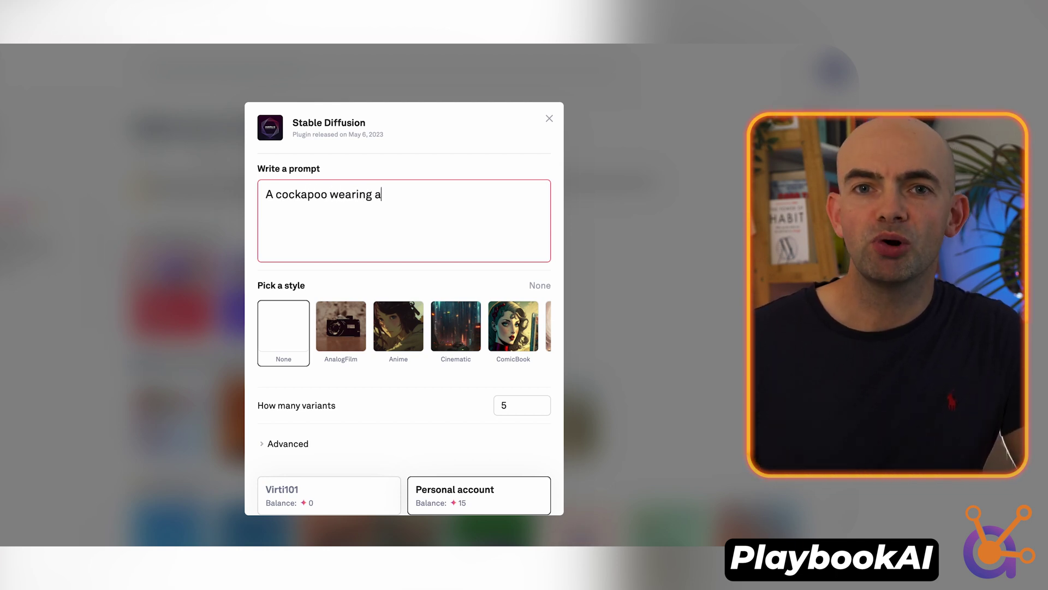
text( top hat)
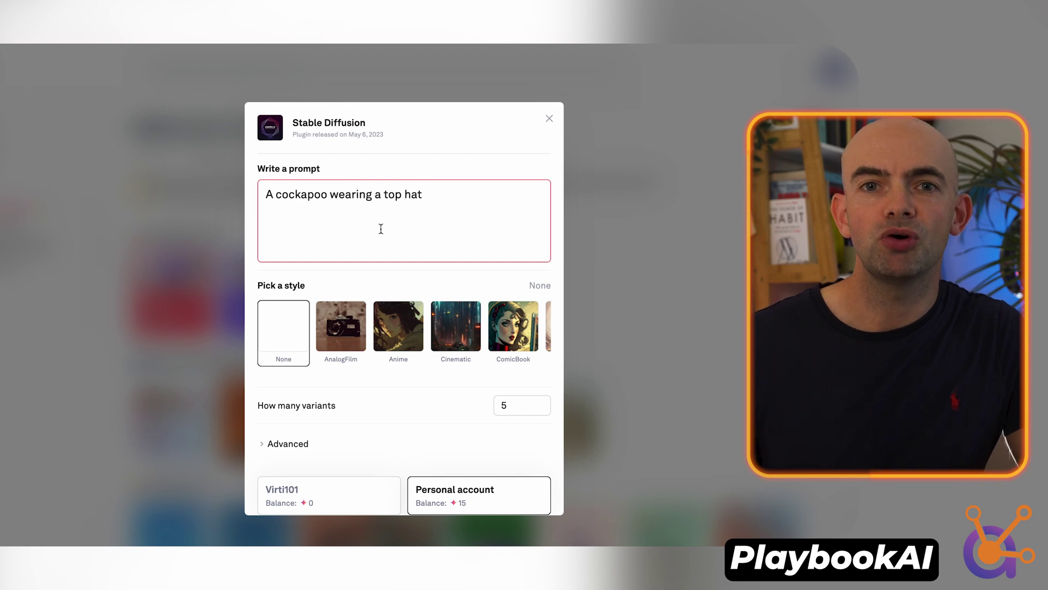
scroll(398, 330, right, 3)
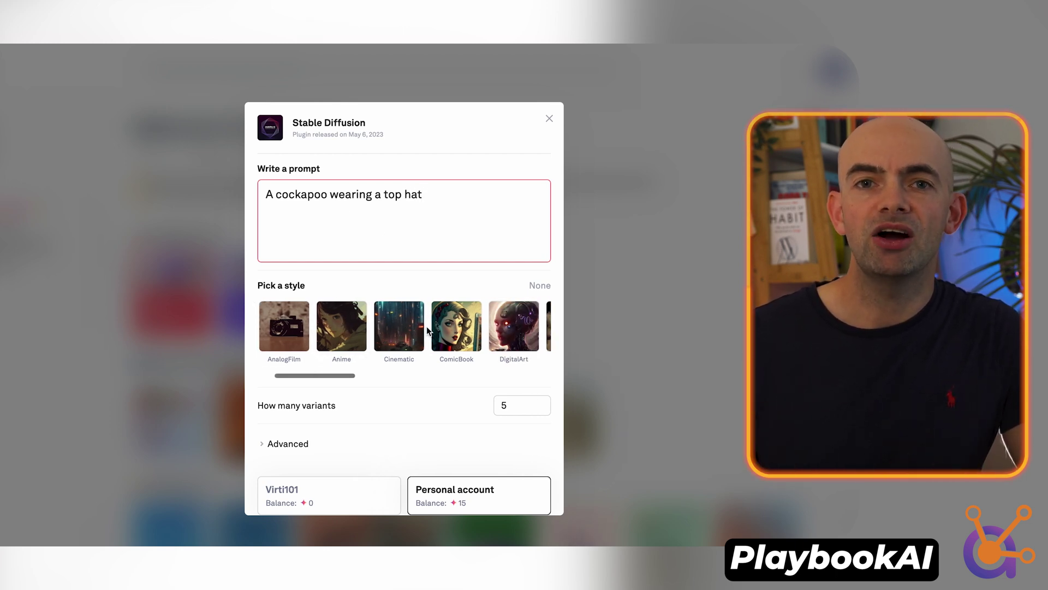
click(369, 334)
scroll(425, 385, down, 1)
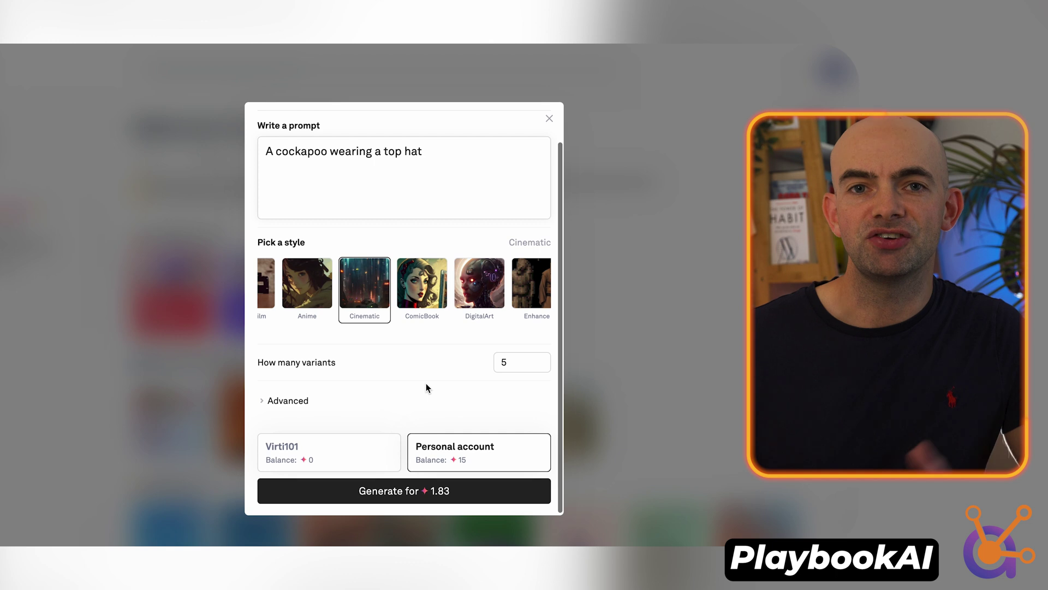
click(335, 454)
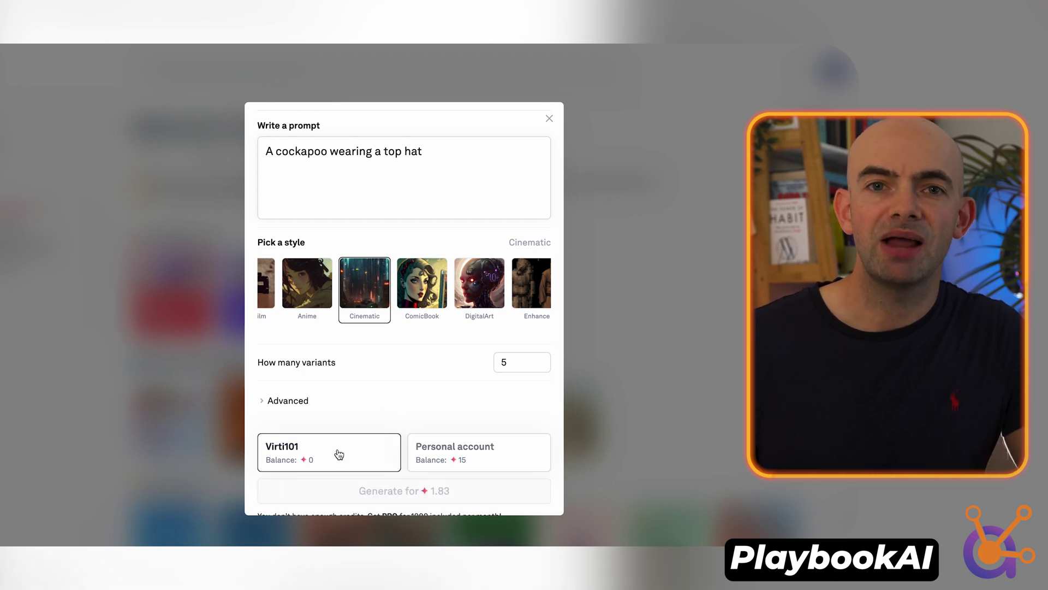
click(439, 452)
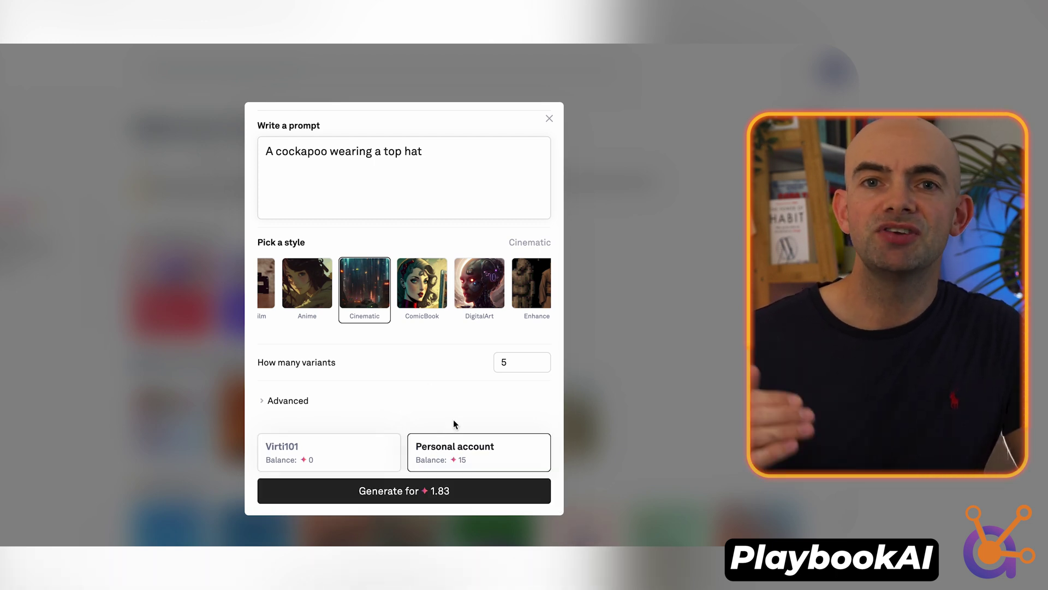
click(423, 491)
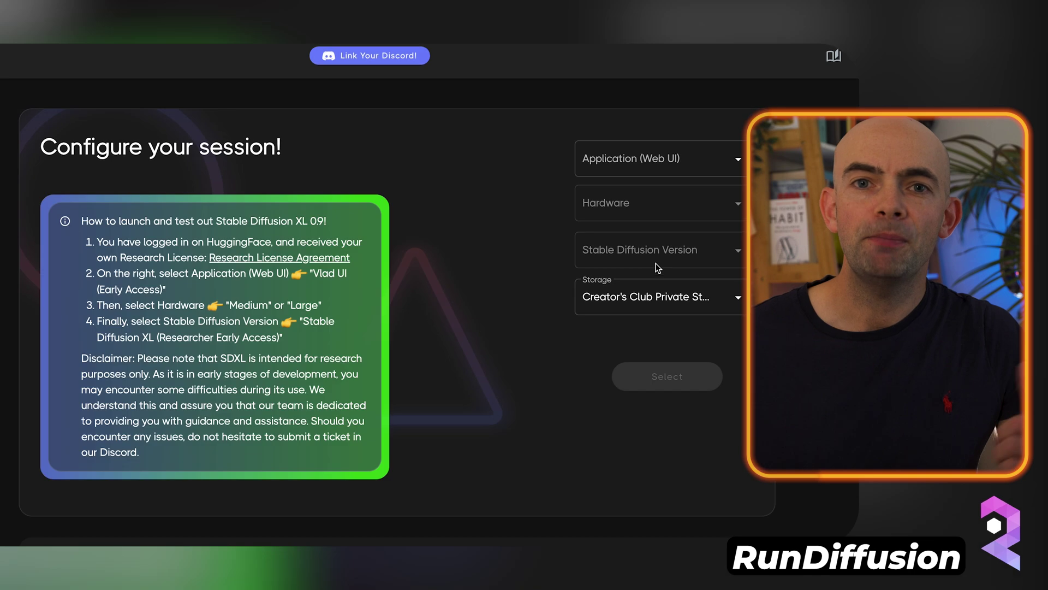
- Launch an Automatic UI session on Small hardware running Stable Diffusion Latest V1.5 & V2
click(673, 162)
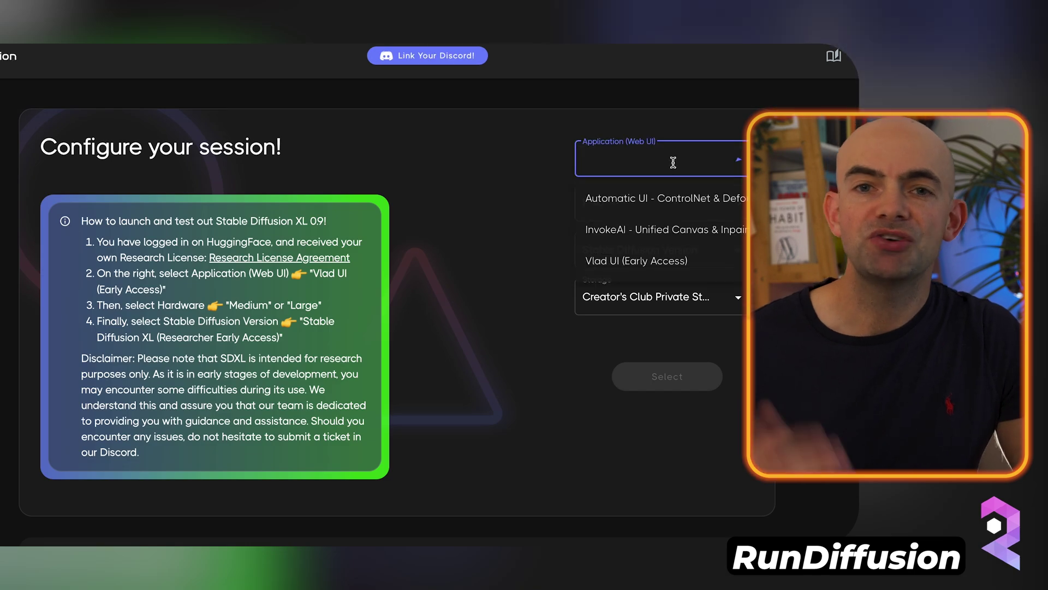
click(668, 204)
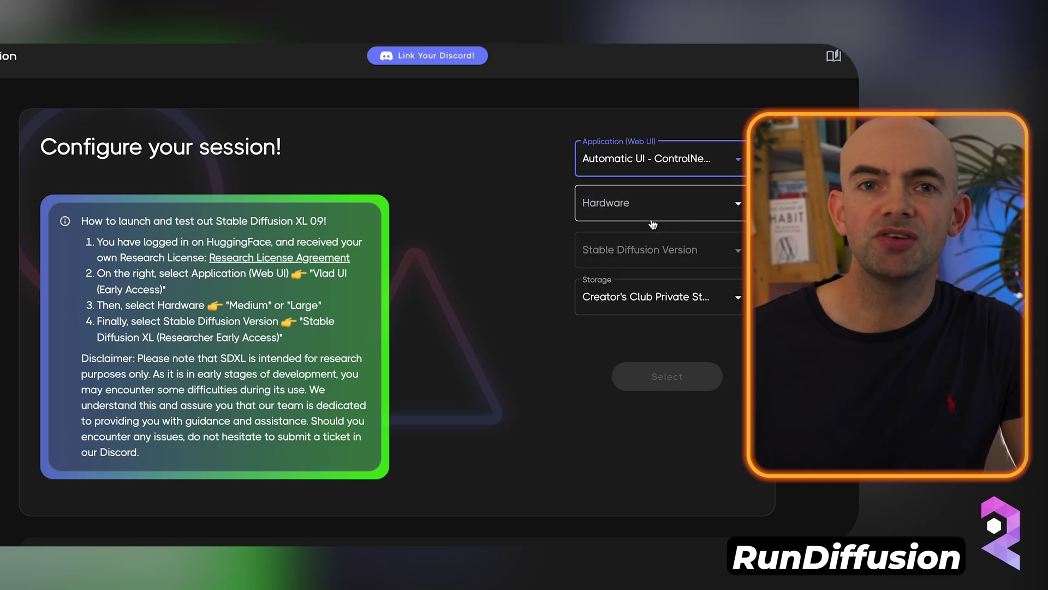
click(667, 206)
click(649, 243)
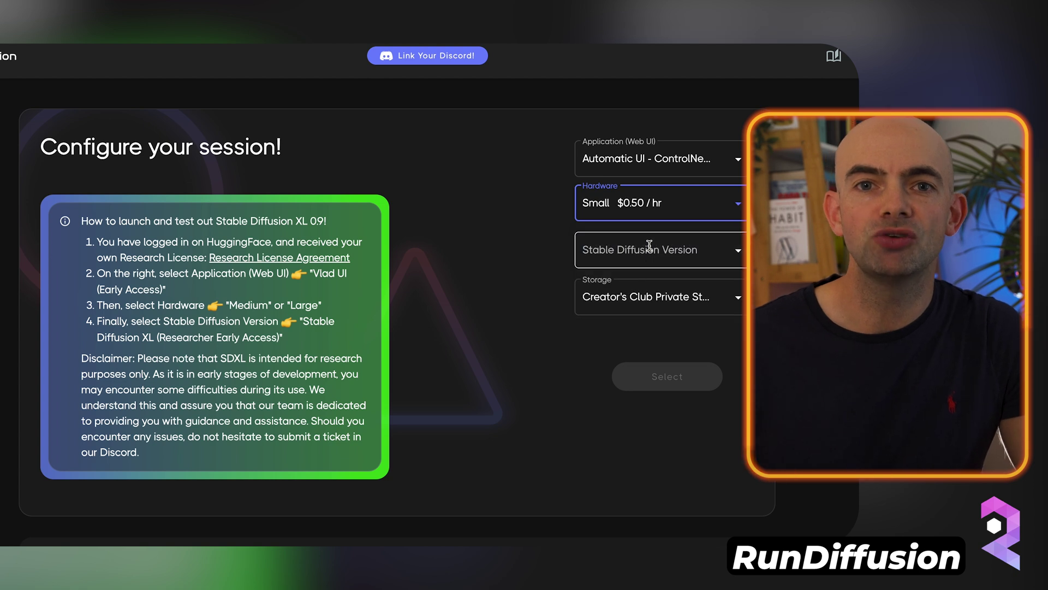
click(650, 253)
click(650, 301)
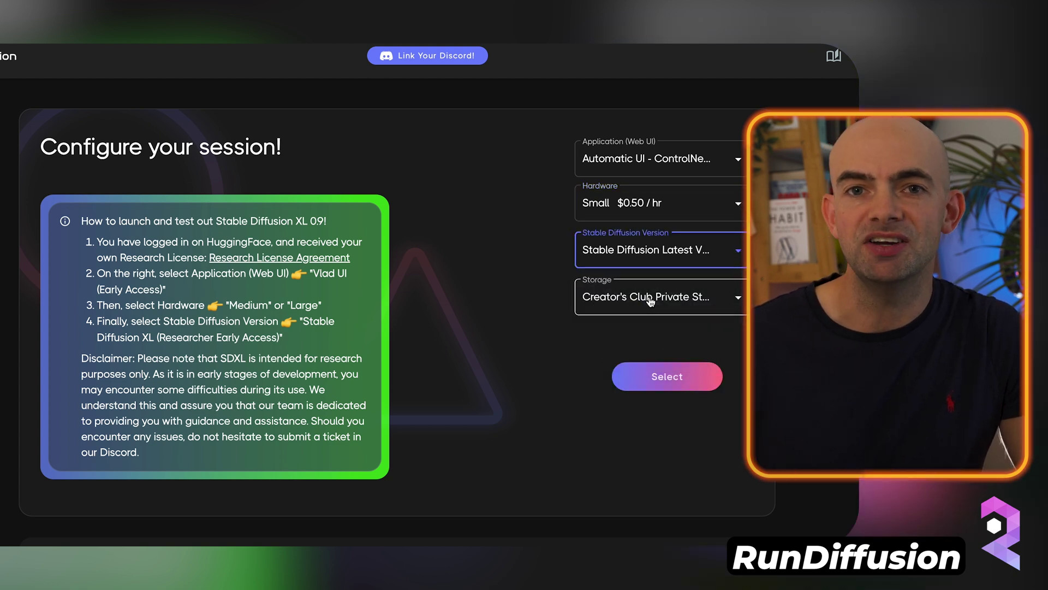
click(633, 382)
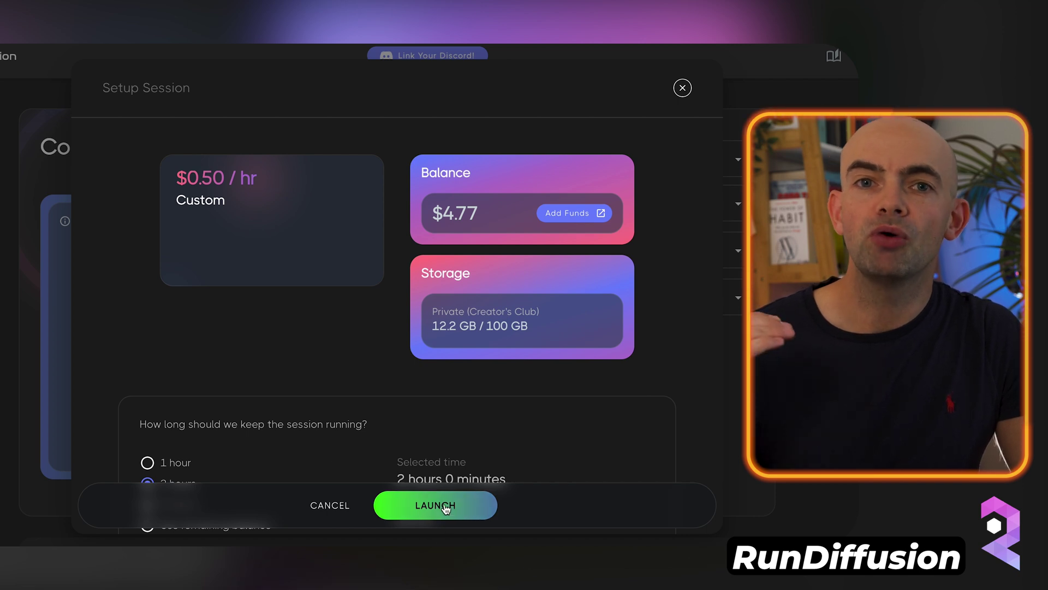
scroll(270, 352, down, 2)
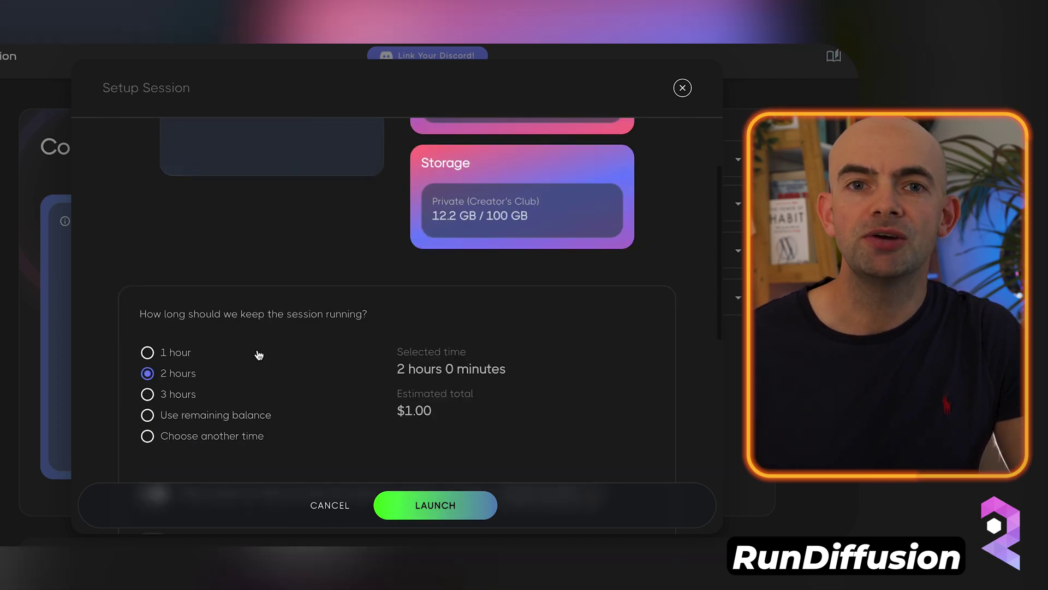
click(451, 488)
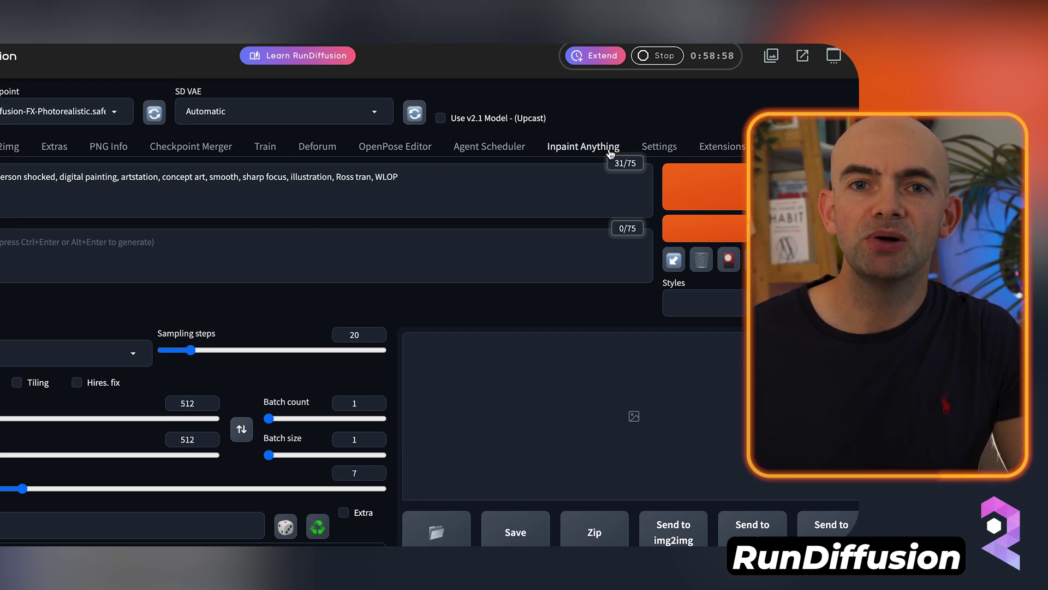
- Generate a txt2img image from the digital-painting prompt, then regenerate with CFG scale raised from 7 to 30
click(325, 149)
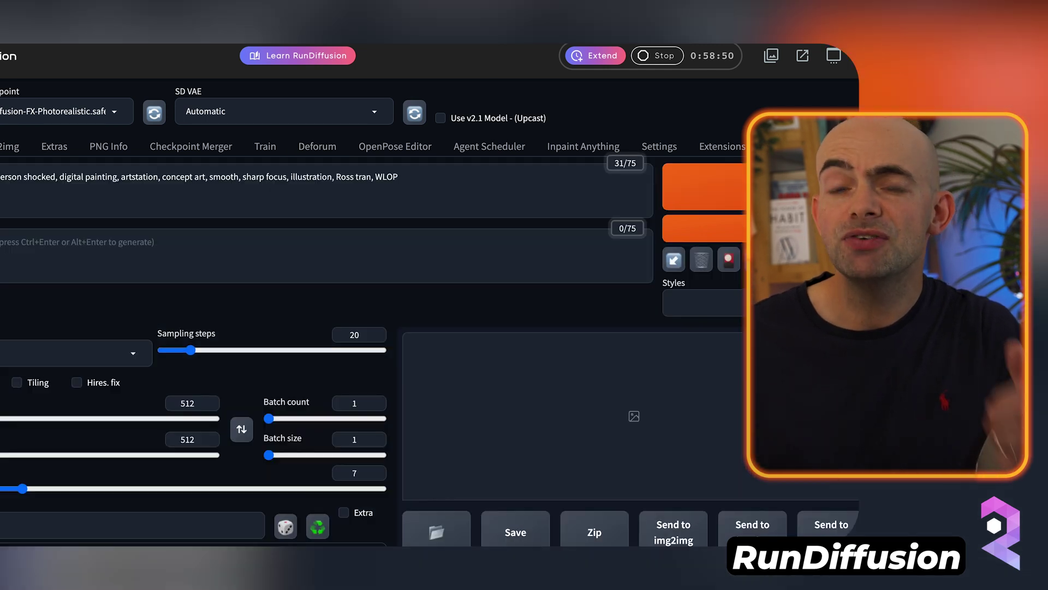
scroll(61, 200, down, 3)
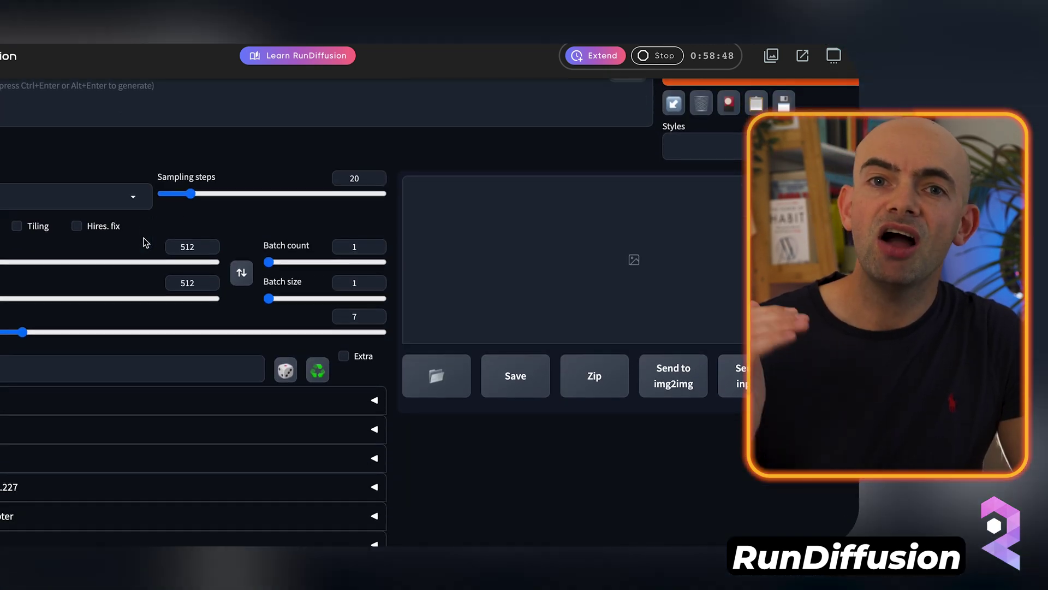
click(129, 197)
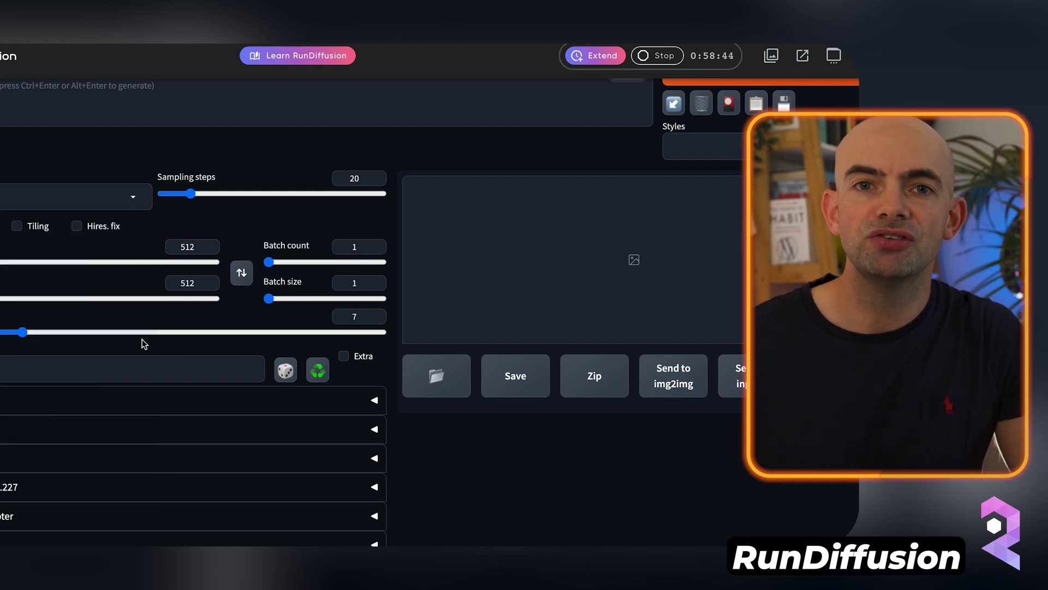
scroll(220, 403, down, 2)
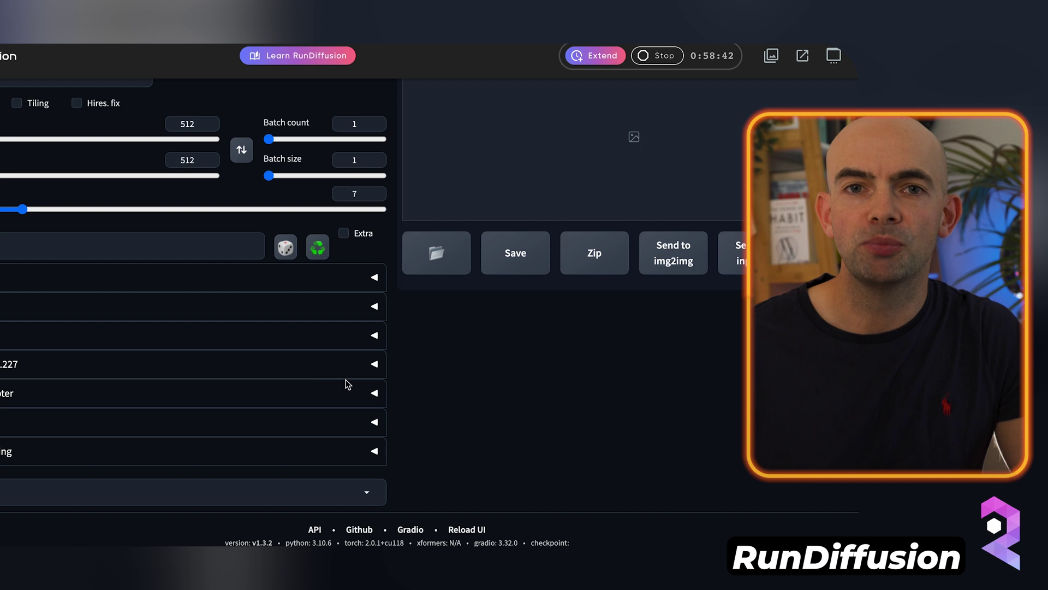
scroll(335, 378, up, 4)
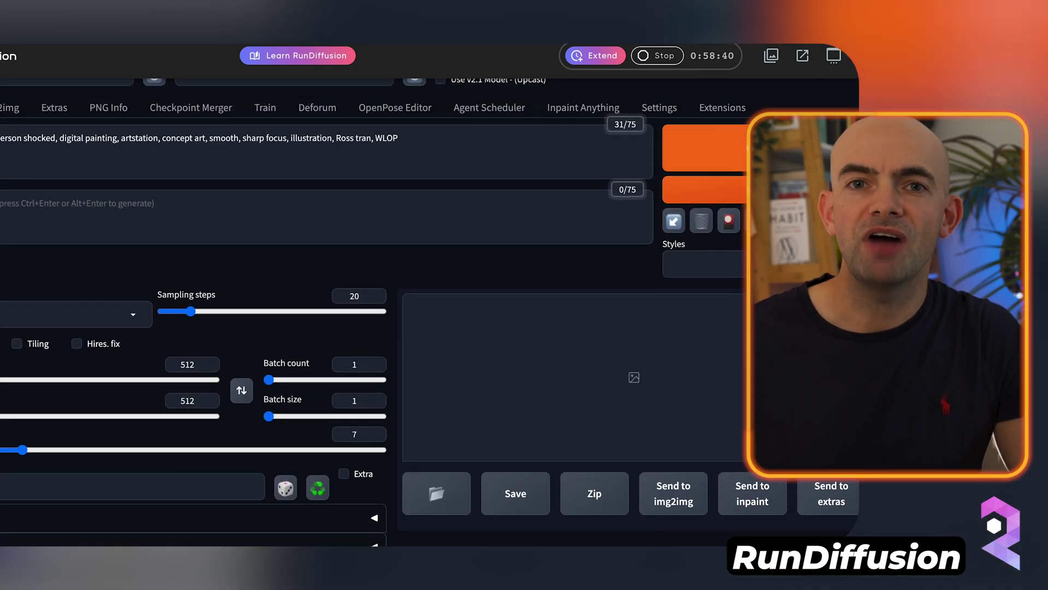
key(ctrl+Return)
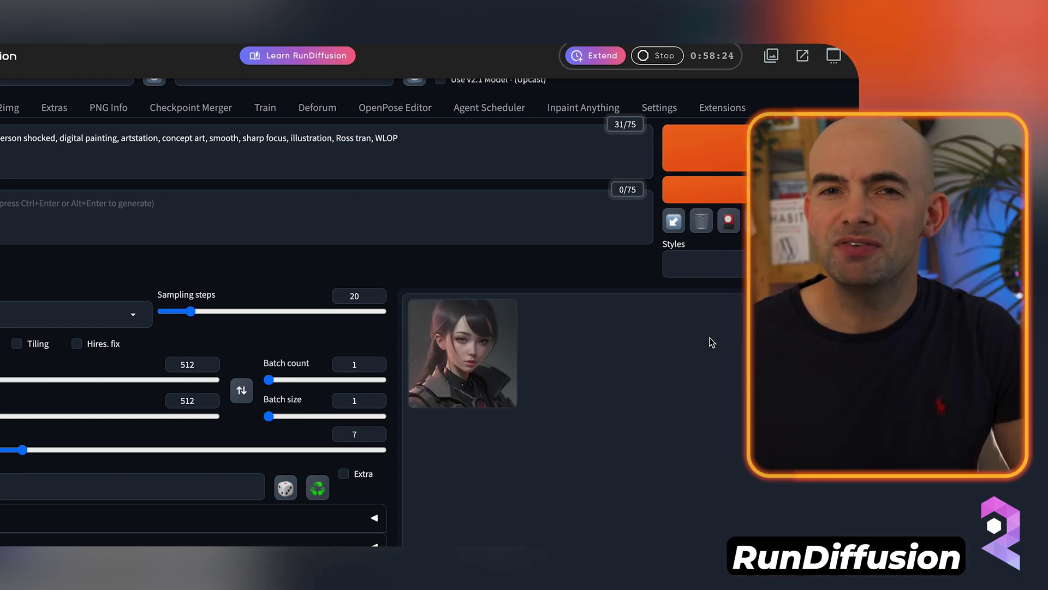
drag(14, 465, 376, 466)
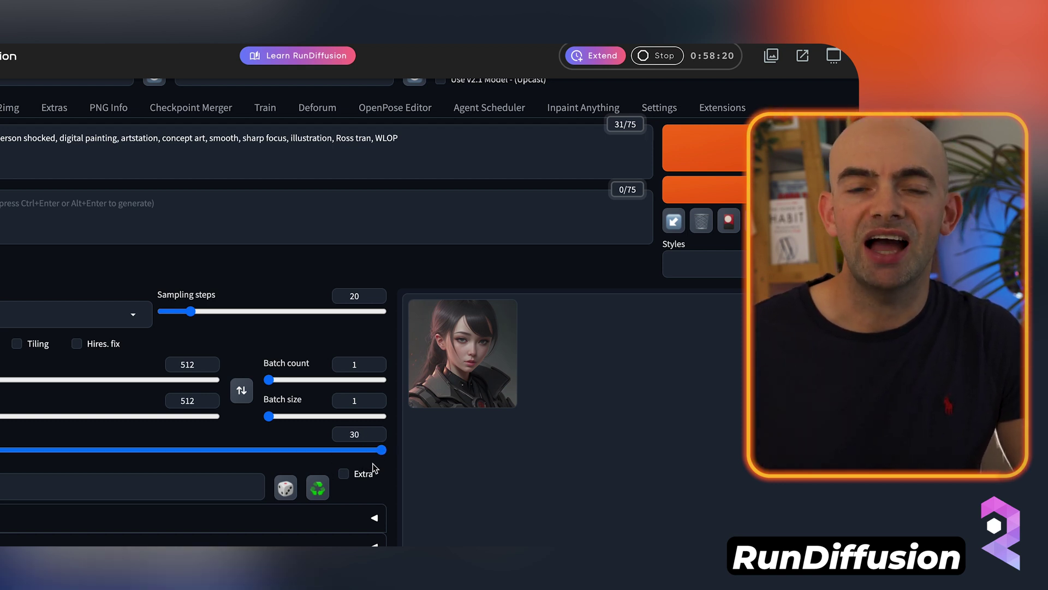
click(743, 144)
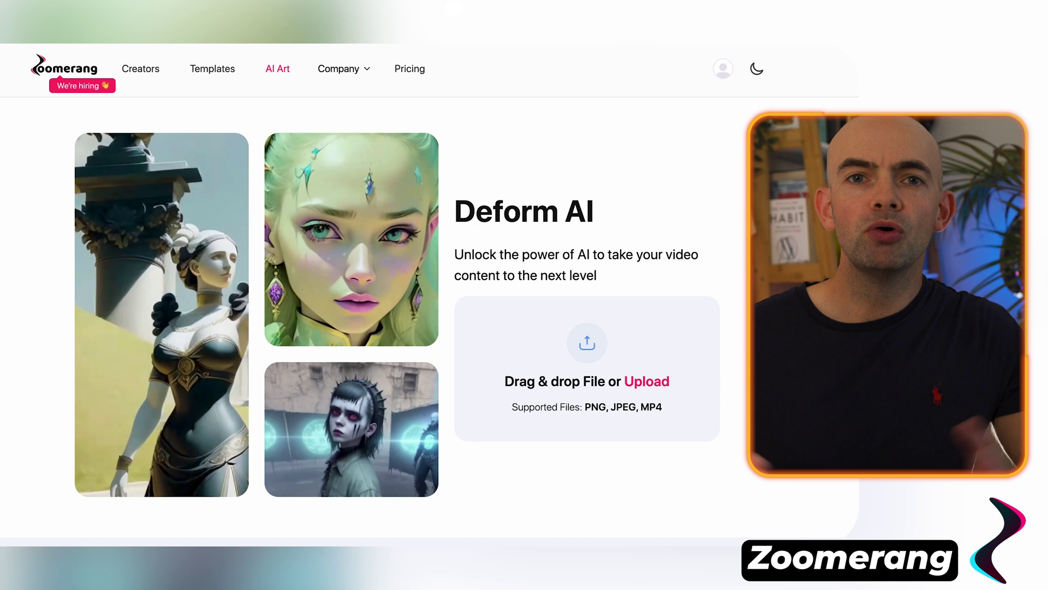
- Browse the Deform AI style gallery and slide the before/after comparison to show the Disney princess version
scroll(382, 295, down, 6)
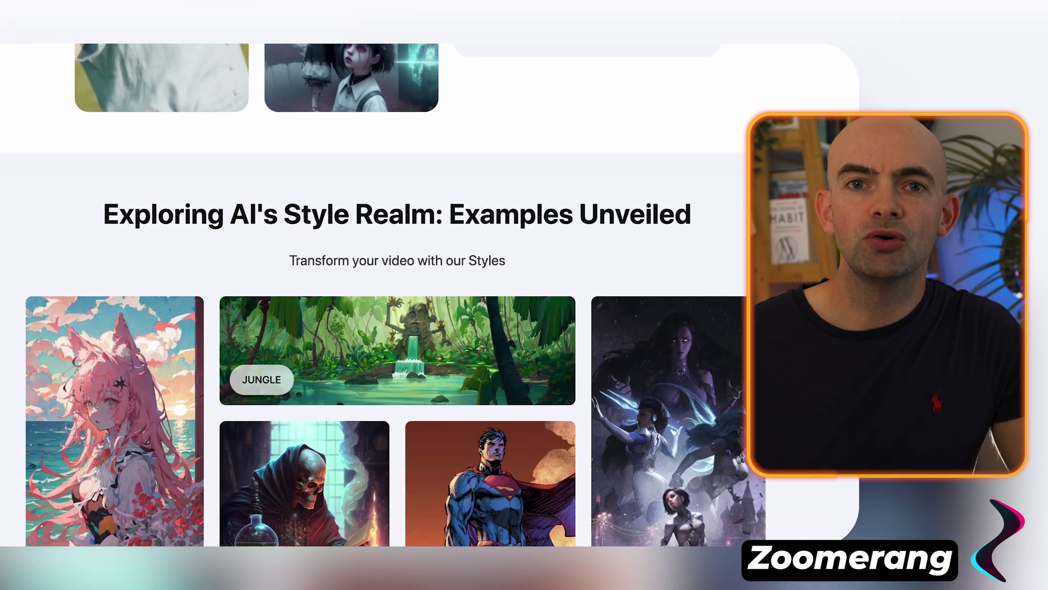
scroll(382, 295, down, 3)
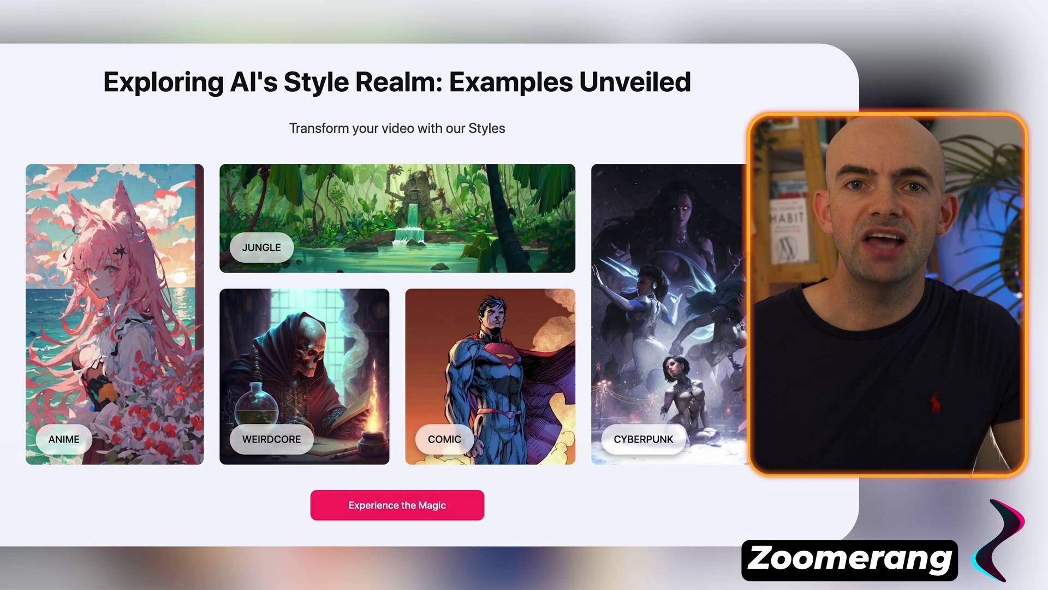
scroll(382, 294, down, 7)
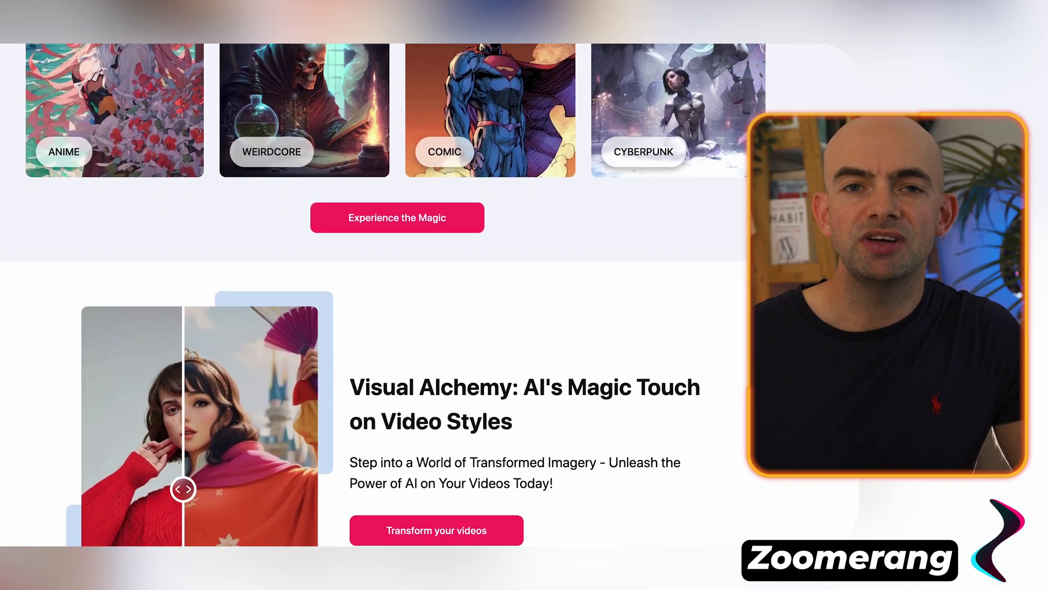
scroll(655, 298, down, 2)
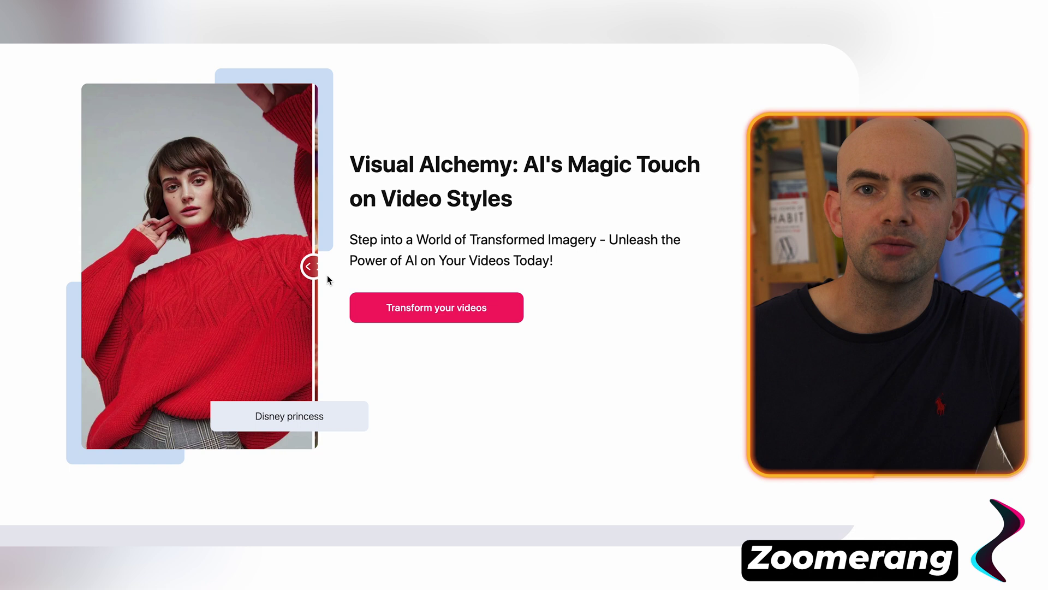
drag(310, 269, 80, 286)
scroll(710, 425, down, 4)
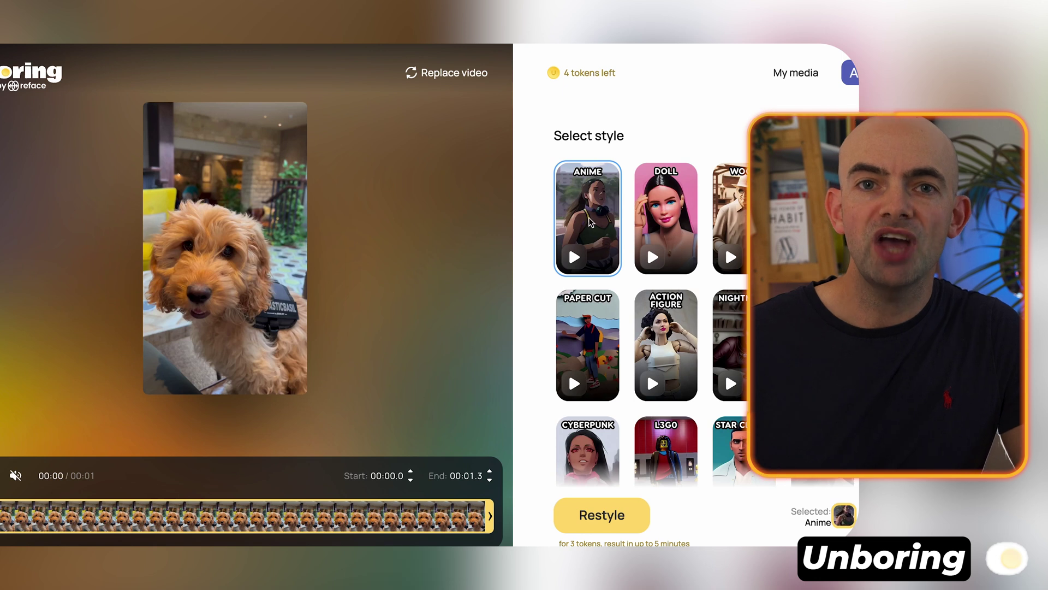
- Restyle the dog clip with the Anime style and download the resulting video
scroll(738, 215, down, 10)
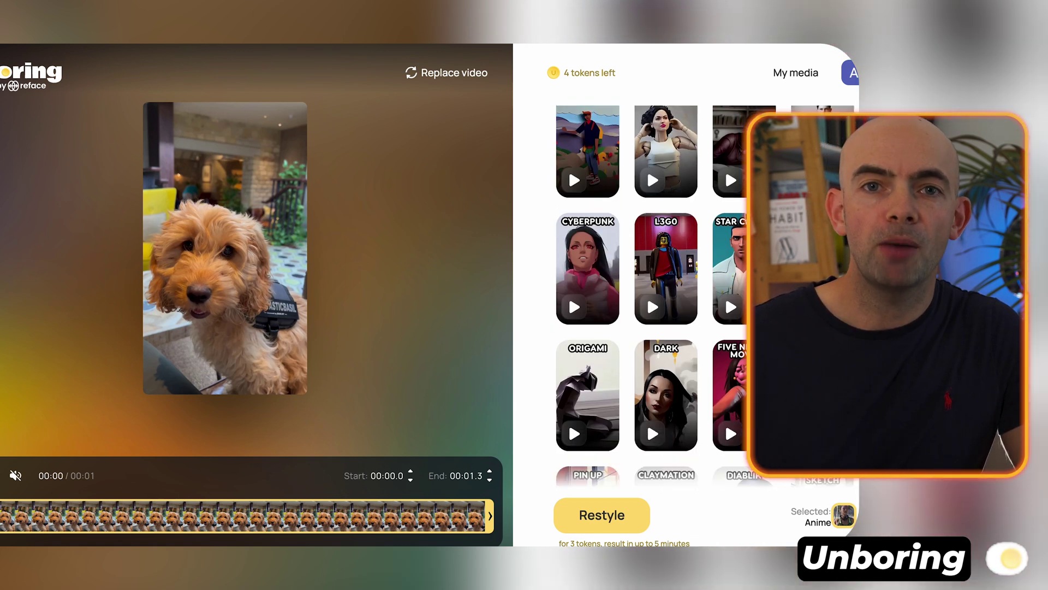
scroll(738, 219, down, 10)
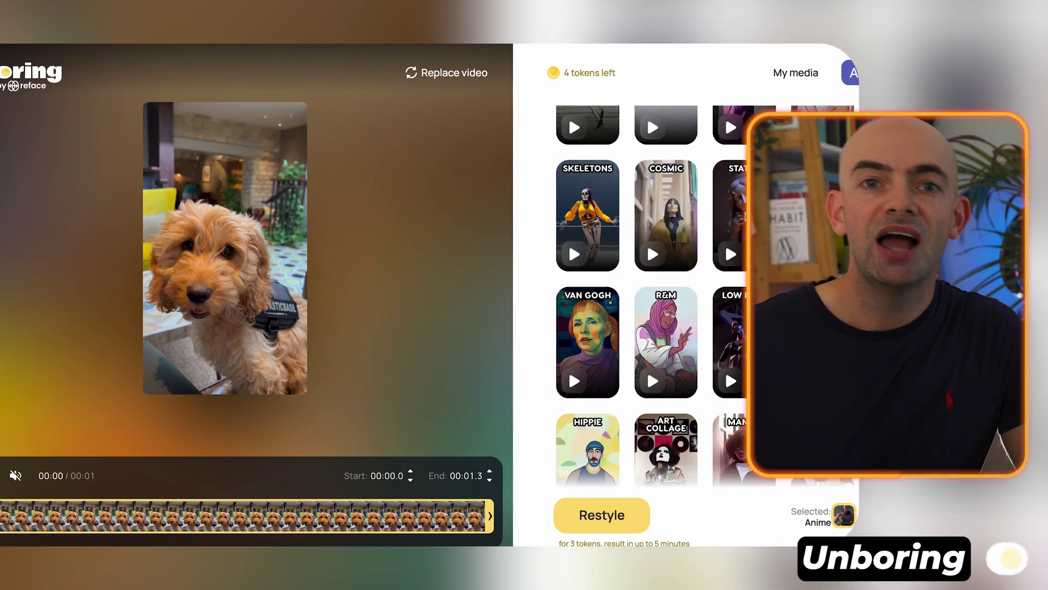
scroll(745, 216, down, 3)
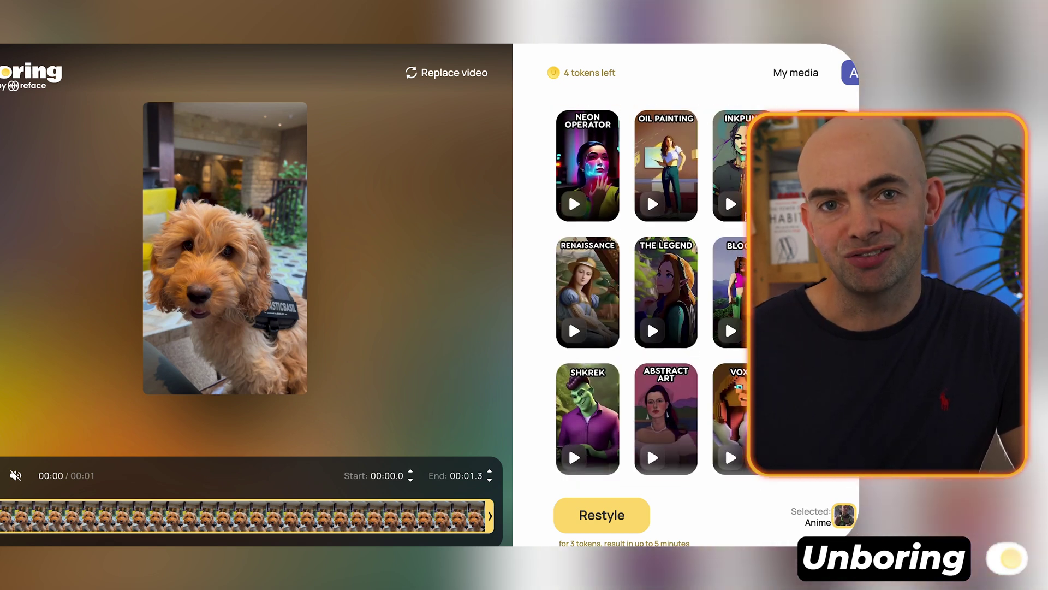
scroll(746, 216, up, 20)
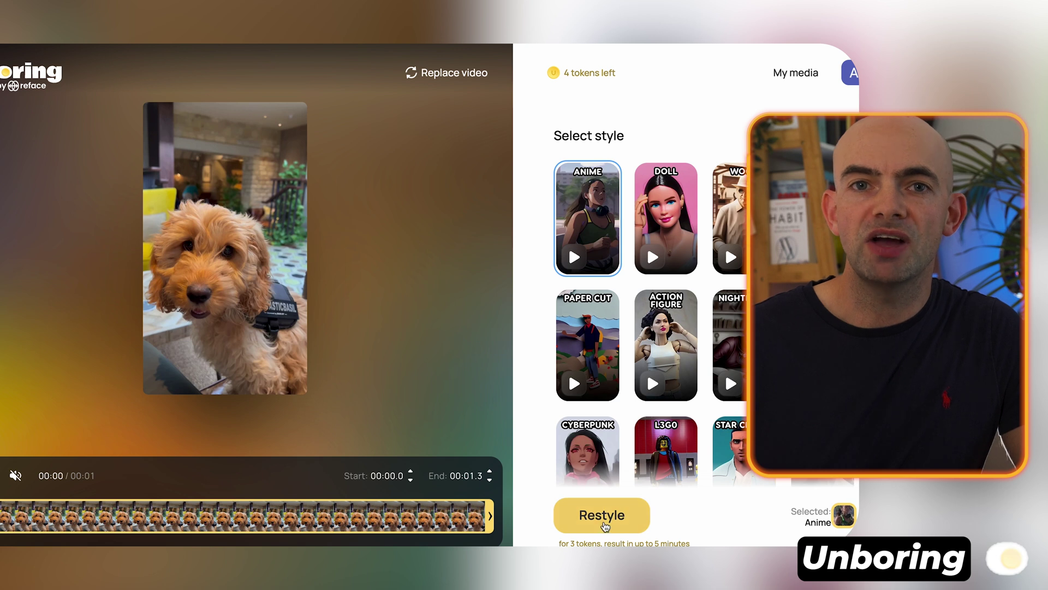
click(603, 519)
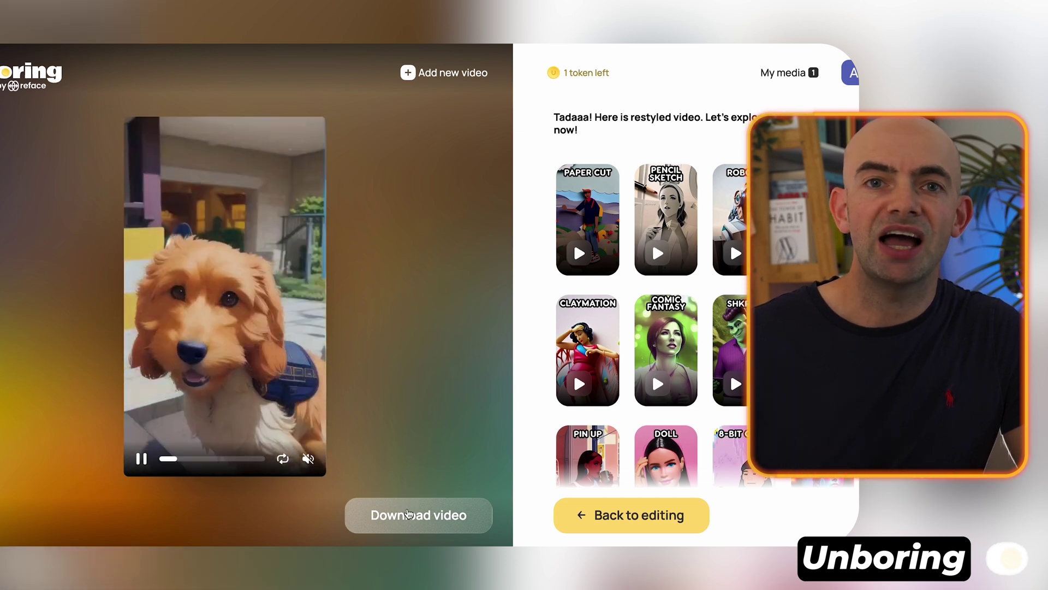
click(407, 513)
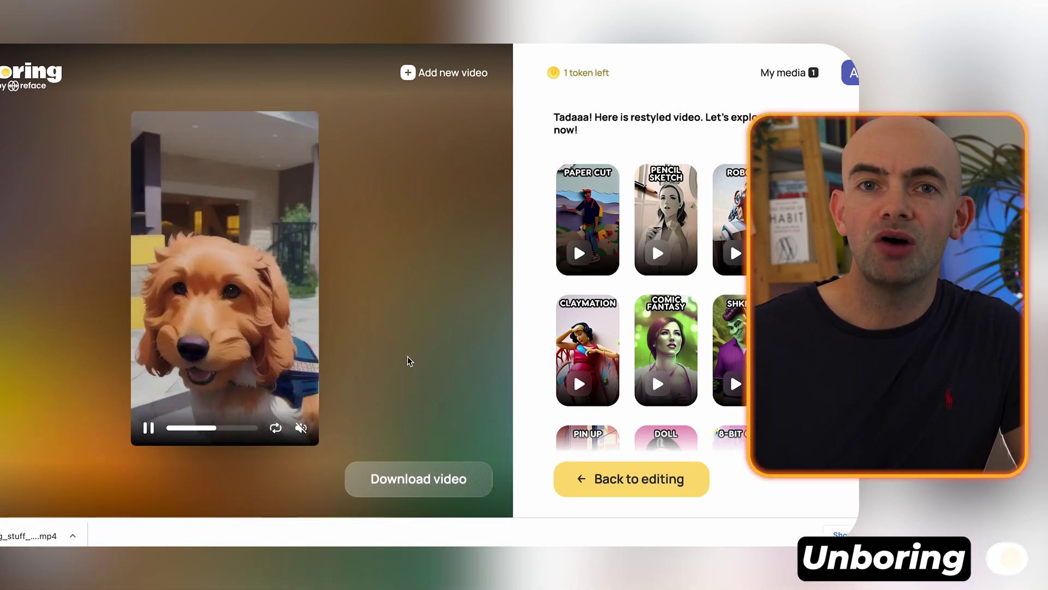